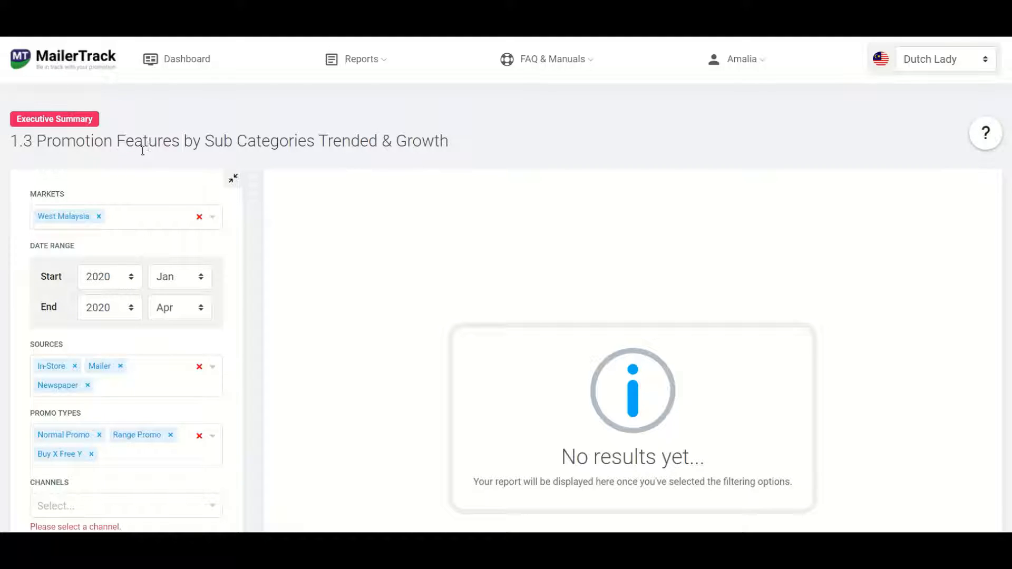
pyautogui.click(157, 217)
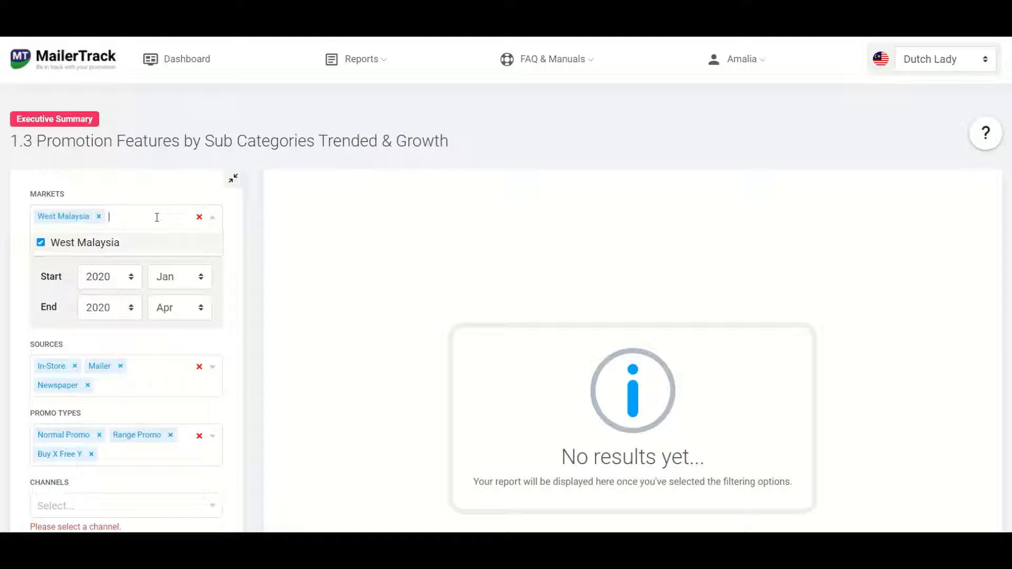
pyautogui.click(253, 270)
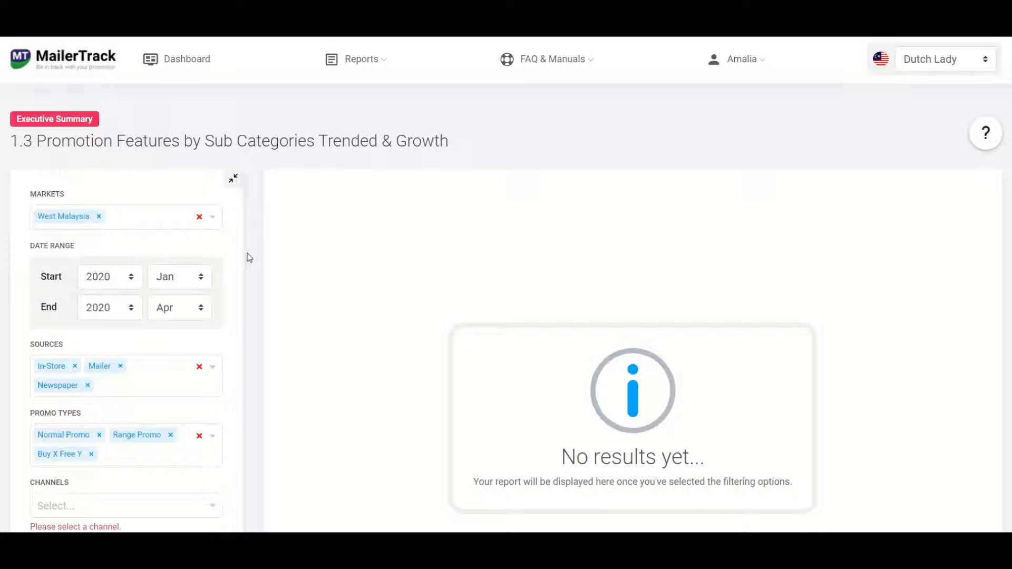
pyautogui.click(117, 278)
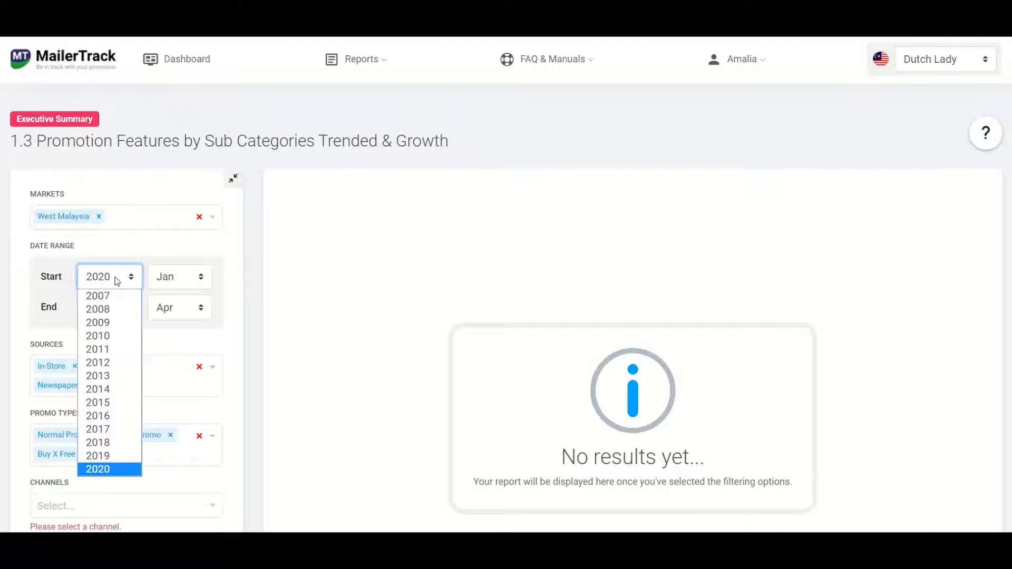
pyautogui.click(107, 430)
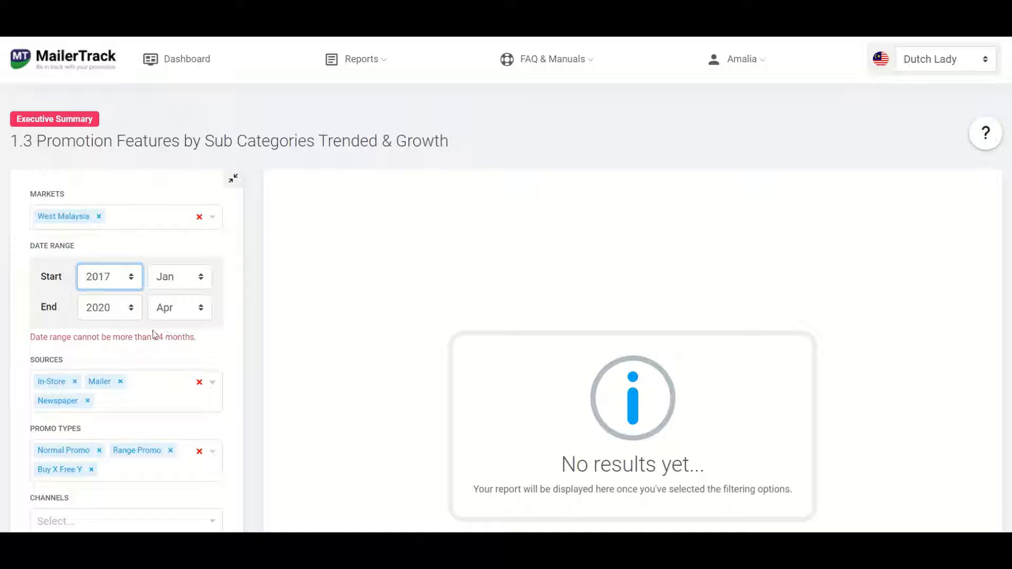
pyautogui.click(100, 278)
pyautogui.click(101, 469)
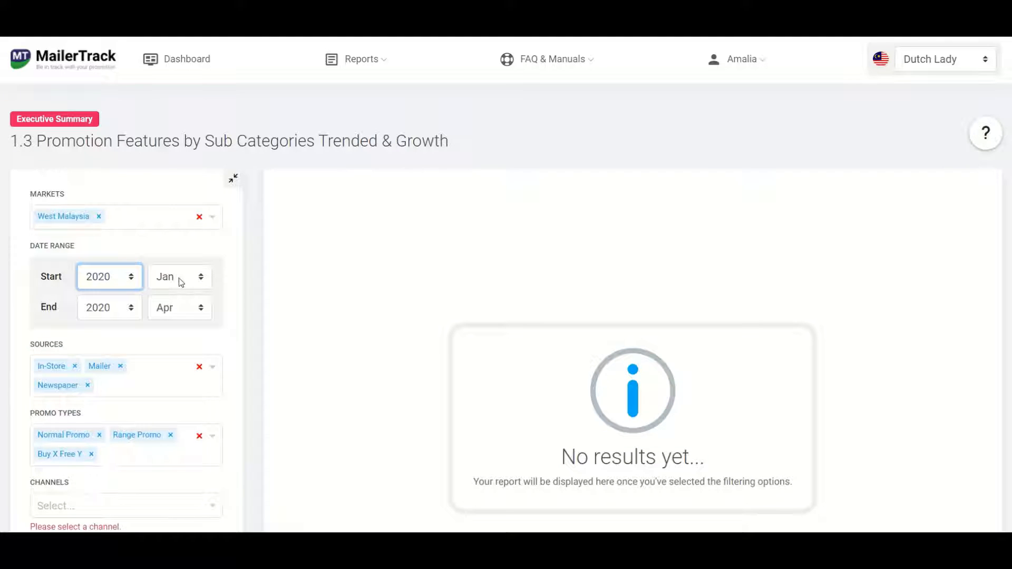
pyautogui.click(219, 256)
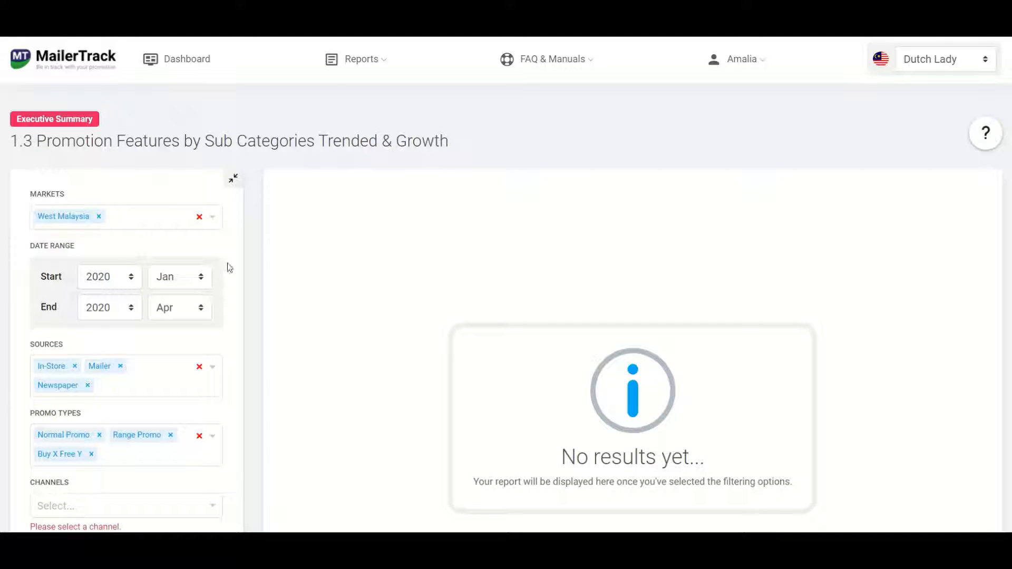
# Set the date range's end month to Mar and remove In-Store from the sources filter
pyautogui.click(184, 306)
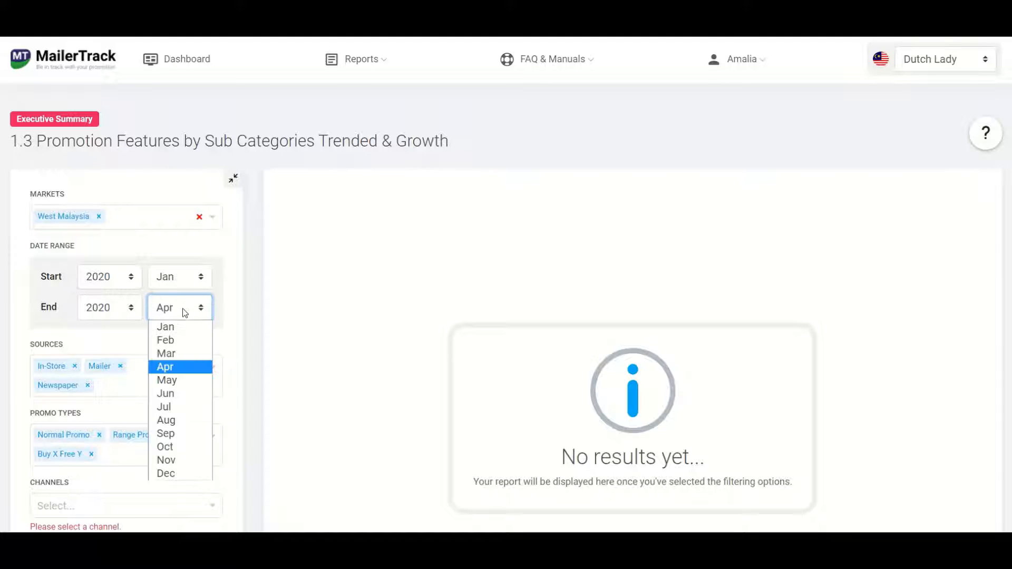
pyautogui.click(168, 354)
pyautogui.scroll(-4, 237, 316)
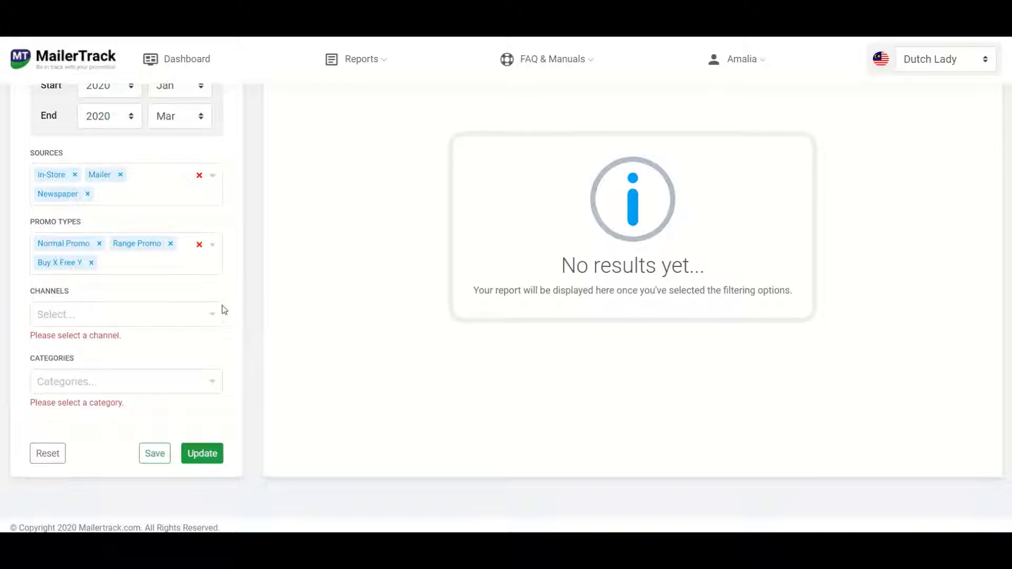
pyautogui.click(145, 188)
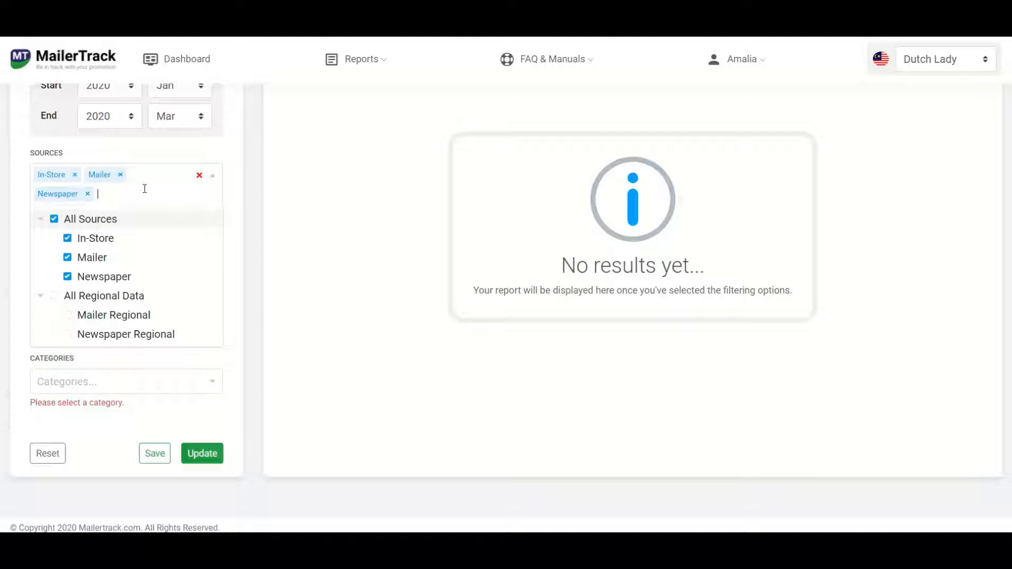
pyautogui.click(78, 241)
pyautogui.click(264, 237)
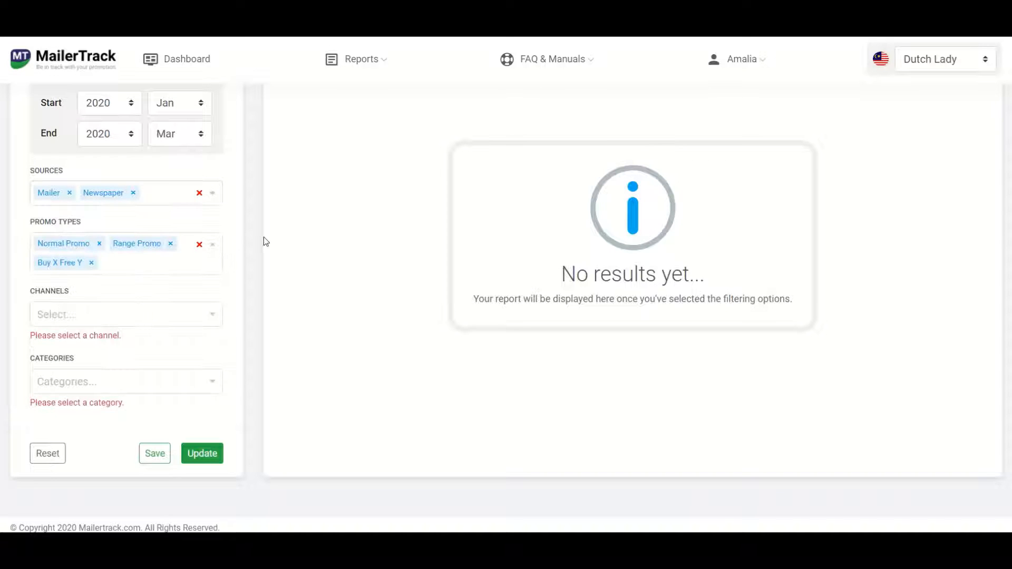
# Remove Buy X Free Y from the promo types filter
pyautogui.click(138, 264)
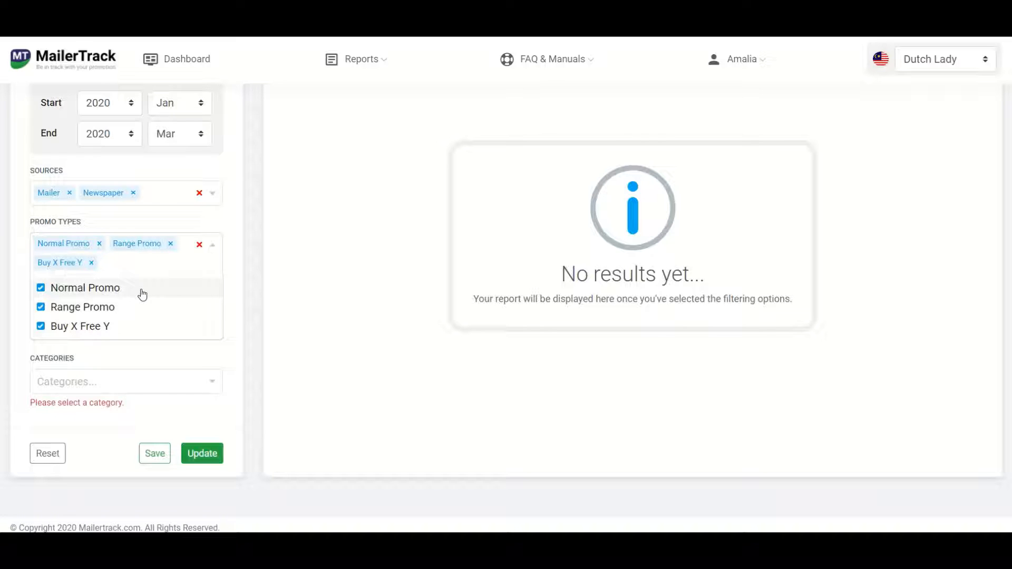
pyautogui.click(124, 327)
pyautogui.click(247, 313)
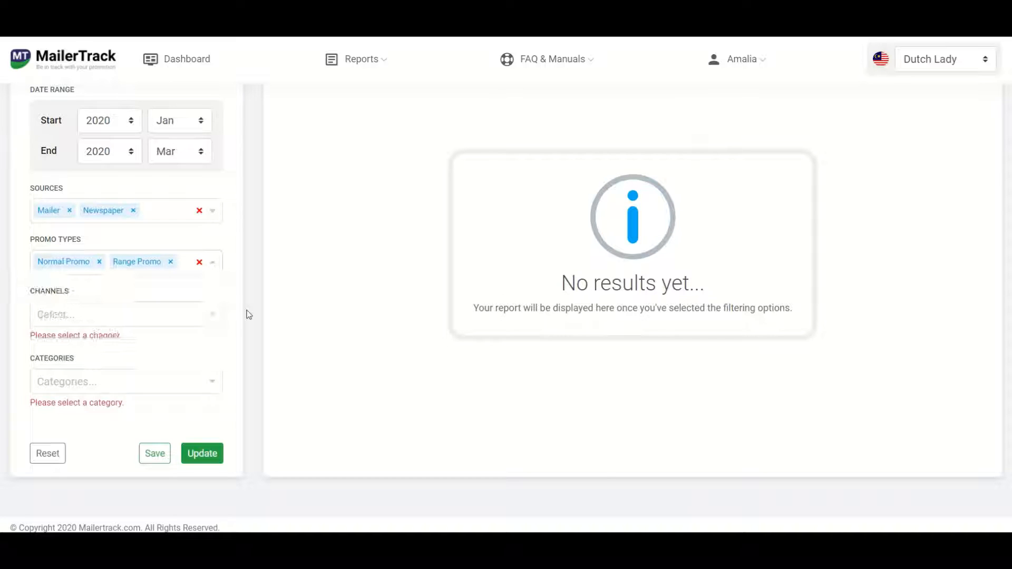
# Select HYPERMARKET and SUPERMARKET as the report's channels
pyautogui.click(90, 315)
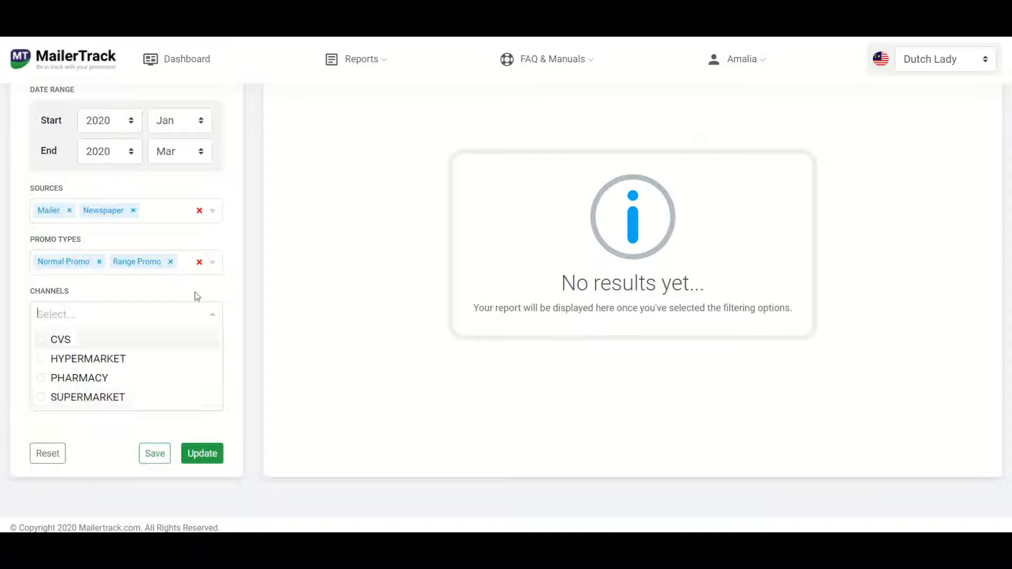
pyautogui.click(128, 357)
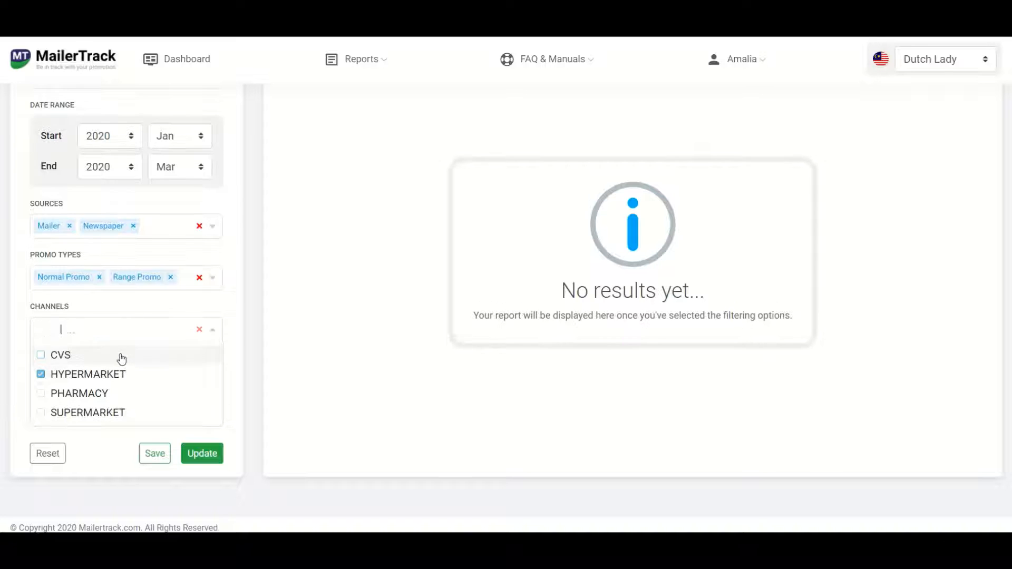
pyautogui.click(123, 416)
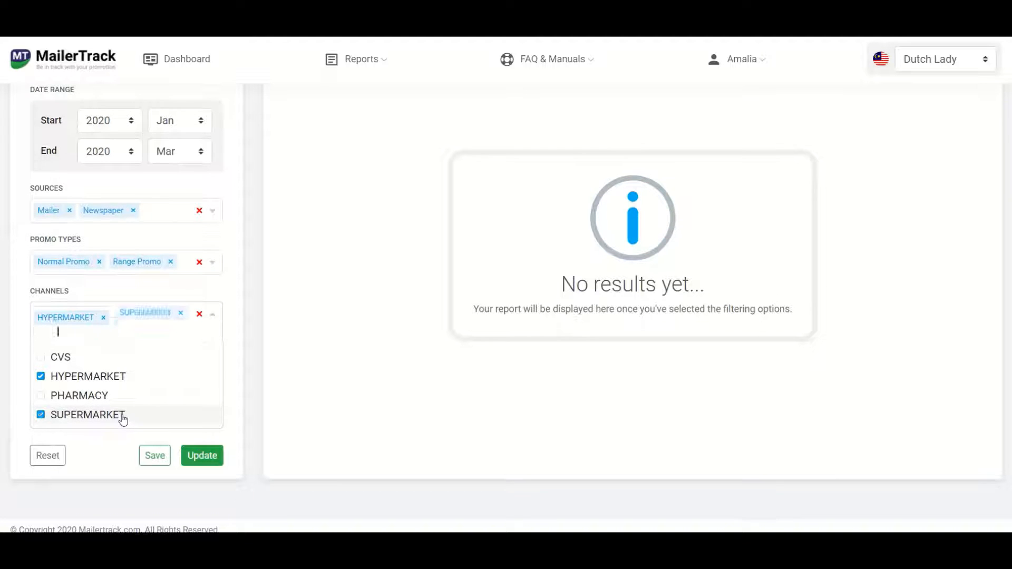
pyautogui.click(245, 353)
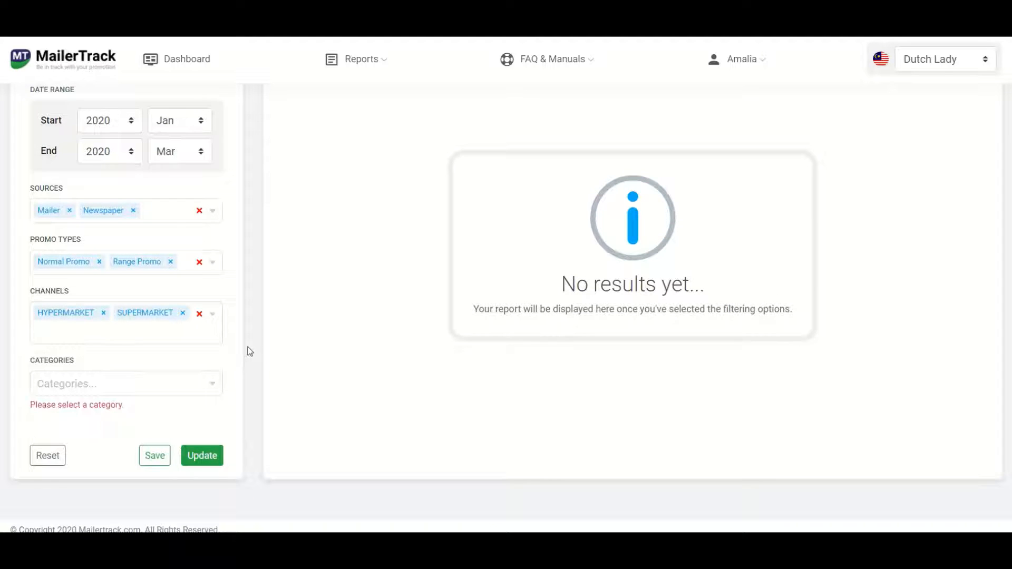
# Search the categories for "milk" and select the whole Milk Powder group under Grocery
pyautogui.click(112, 379)
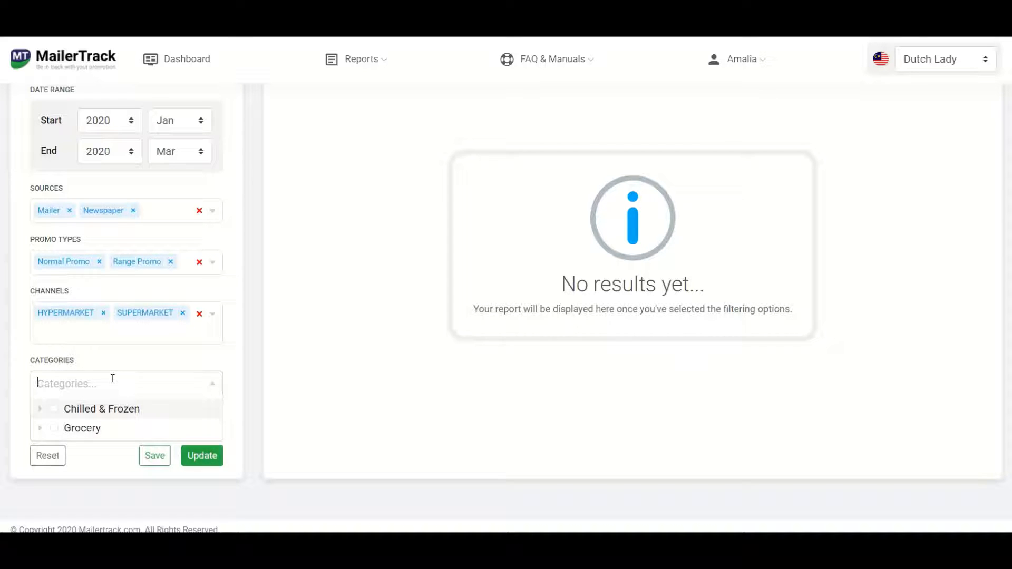
pyautogui.click(40, 410)
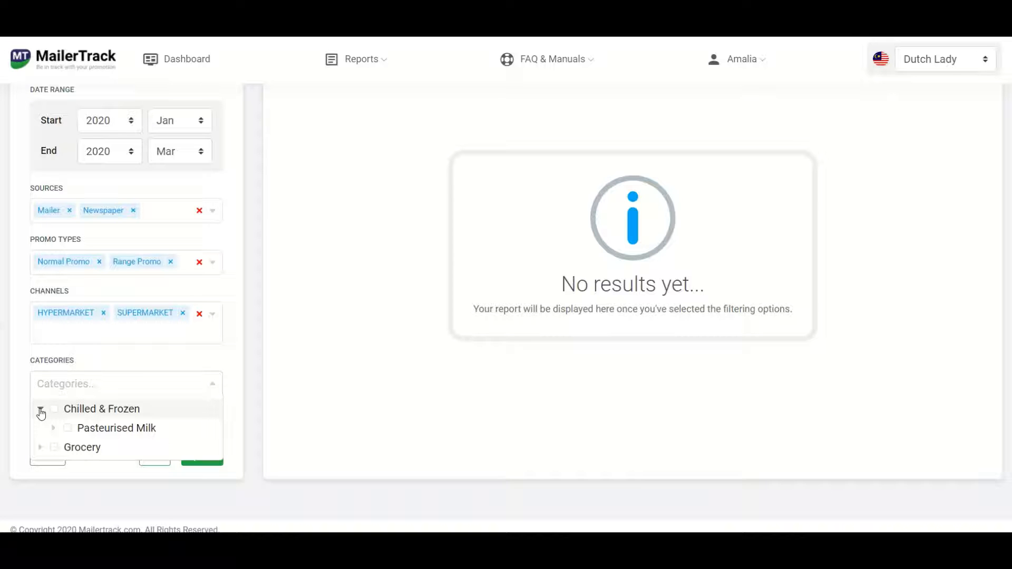
pyautogui.click(40, 447)
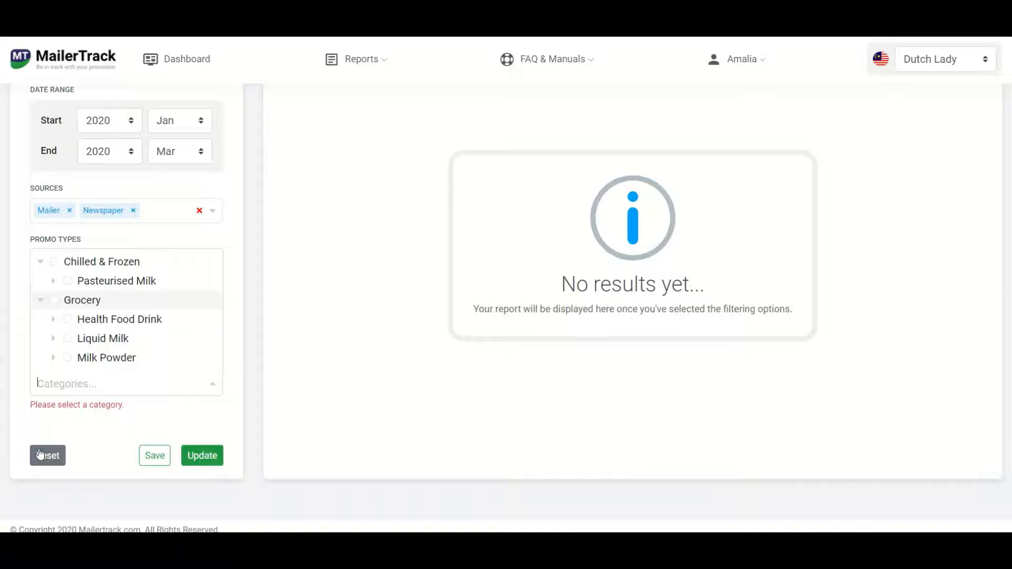
pyautogui.write('milk')
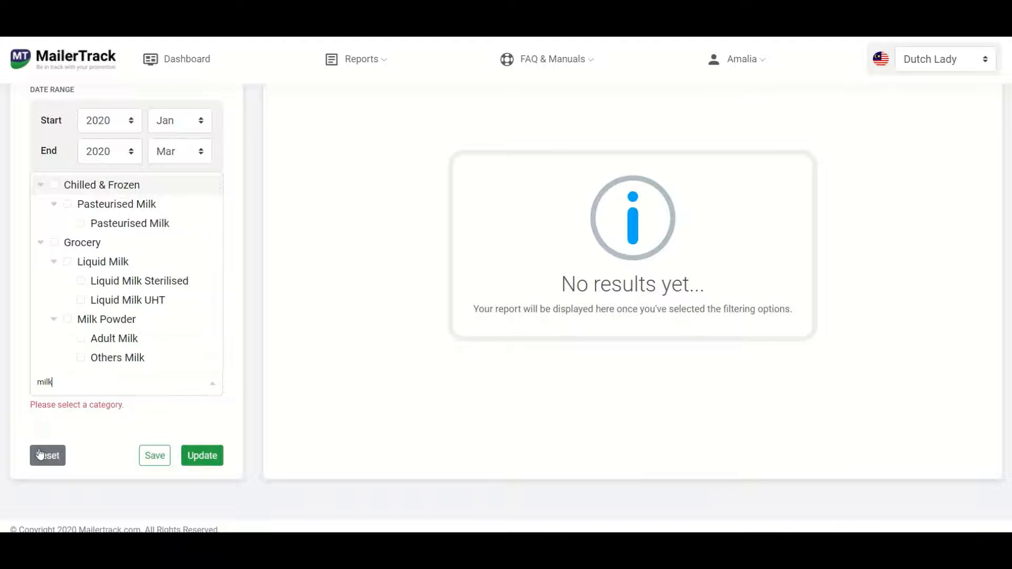
pyautogui.click(79, 320)
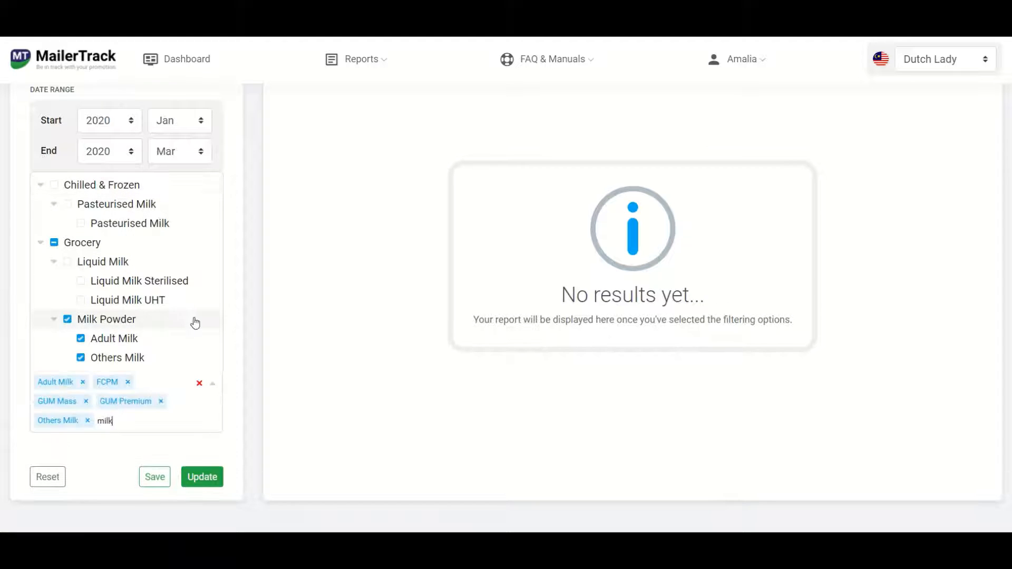
pyautogui.click(261, 391)
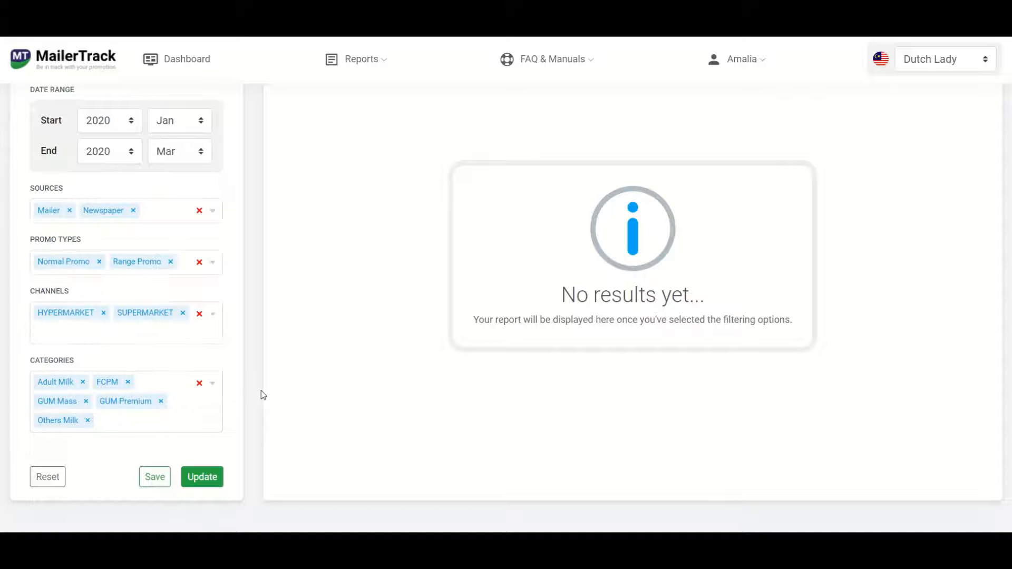
# Deselect Adult Milk, FCPM and Others Milk within the Milk Powder category
pyautogui.click(152, 428)
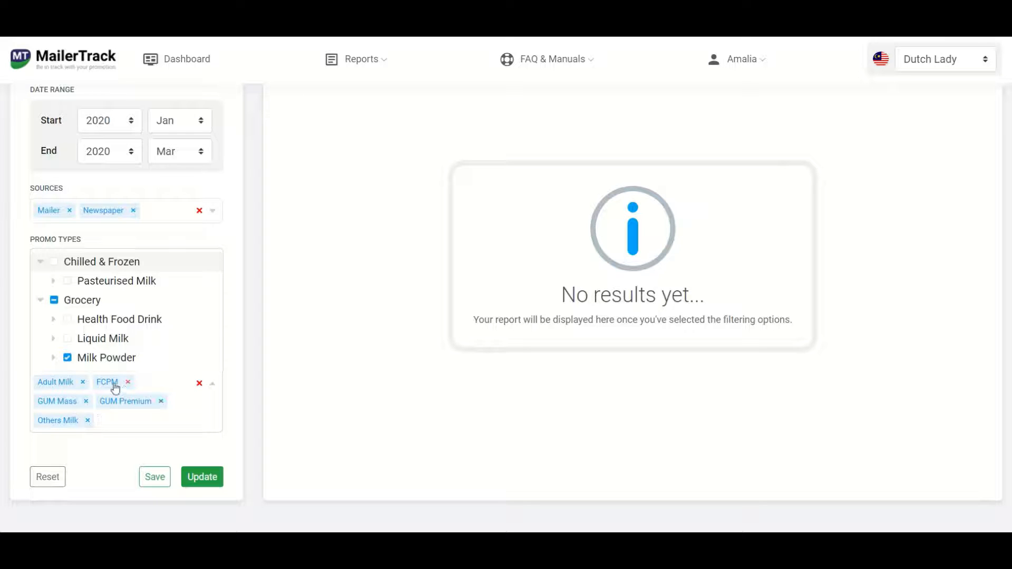
pyautogui.click(53, 358)
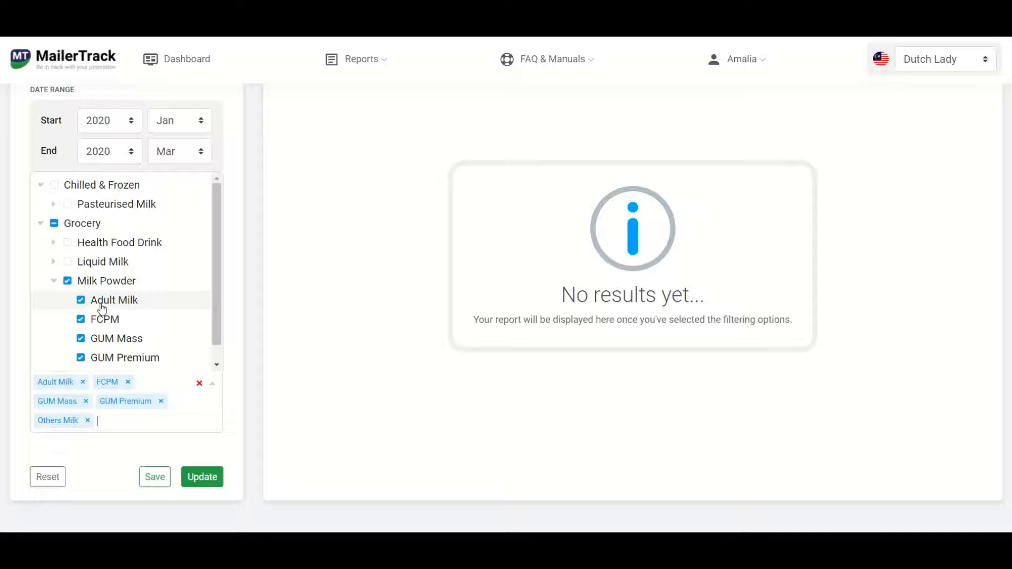
pyautogui.click(103, 310)
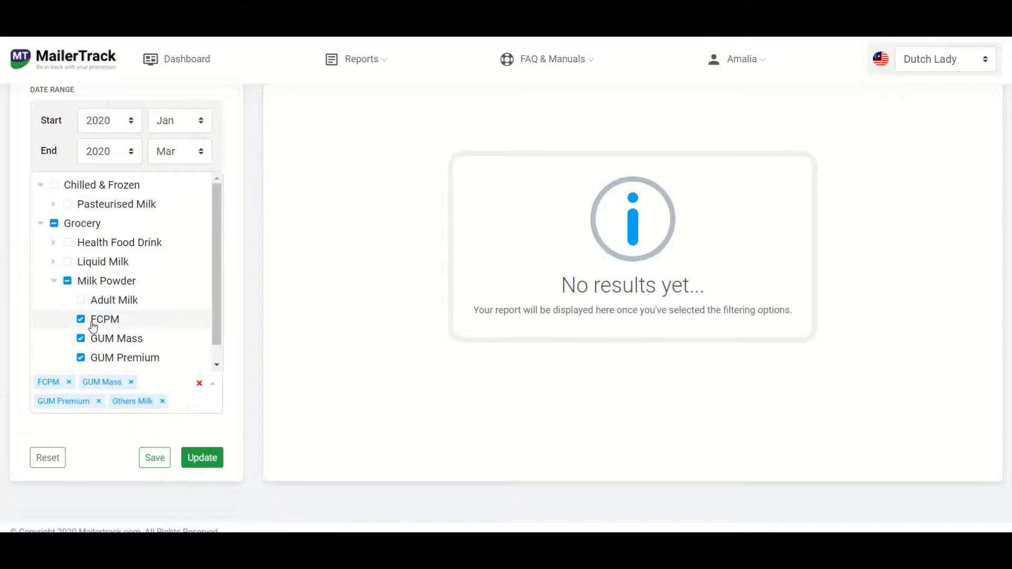
pyautogui.click(100, 321)
pyautogui.click(246, 365)
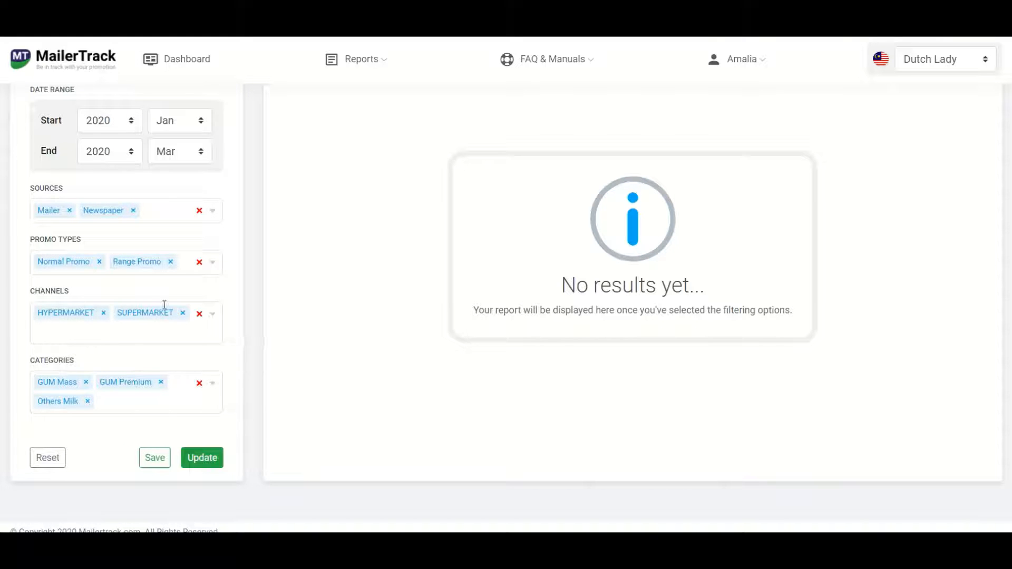
pyautogui.click(142, 397)
pyautogui.scroll(-1, 140, 353)
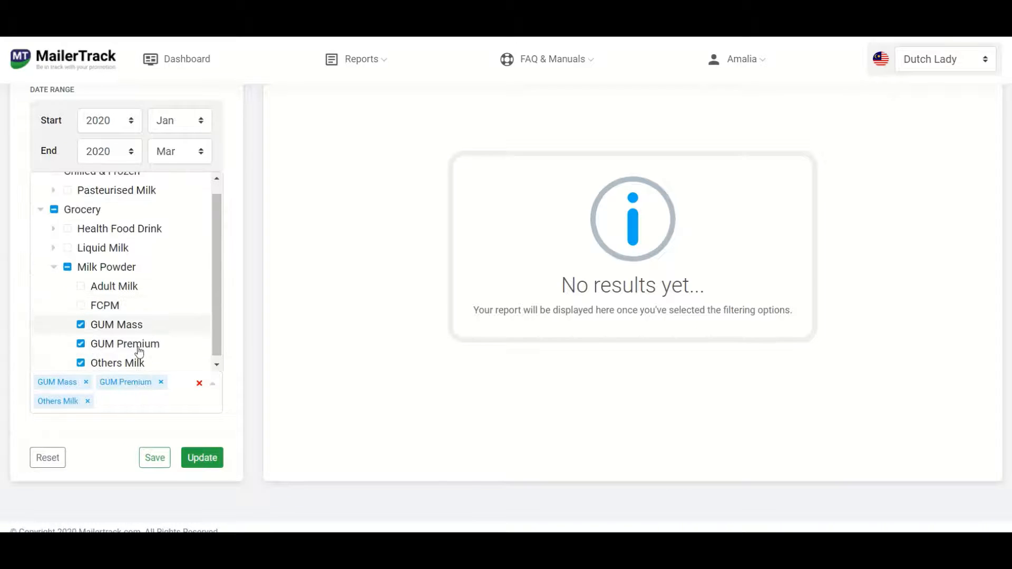
pyautogui.click(81, 356)
pyautogui.click(250, 343)
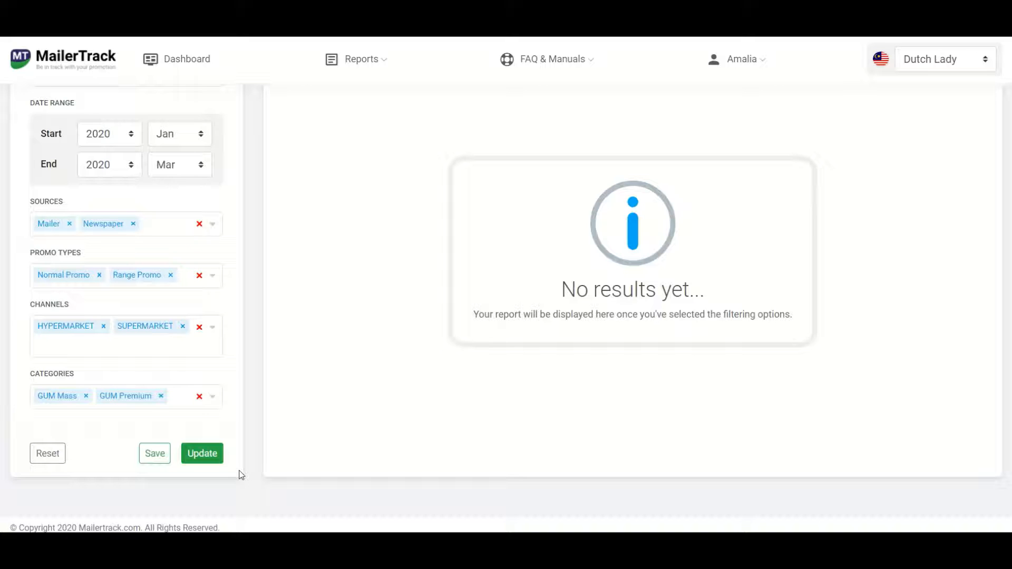
# Generate the report with the chosen filters and collapse the filter area to widen the charts
pyautogui.click(205, 455)
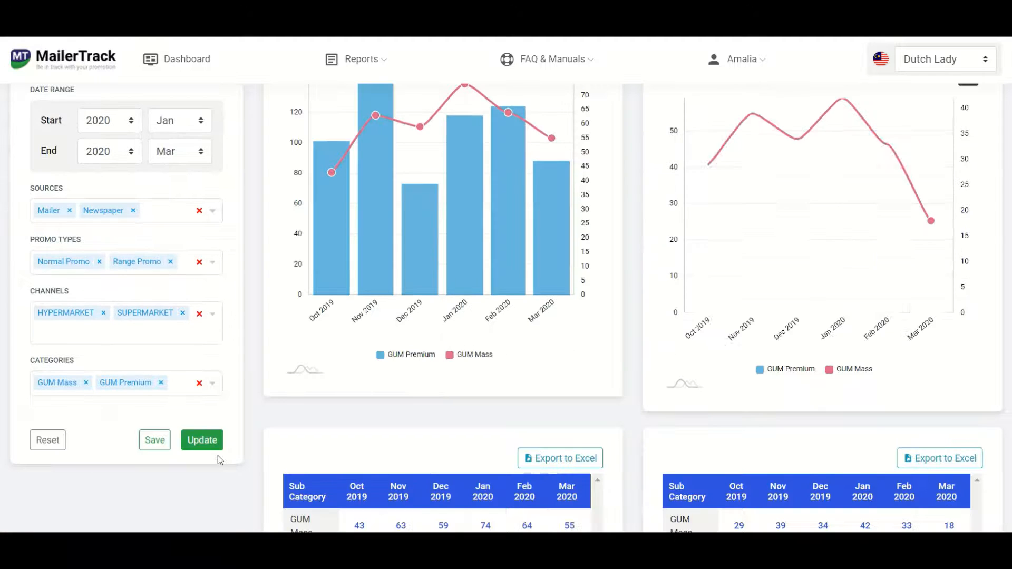
pyautogui.scroll(3, 219, 460)
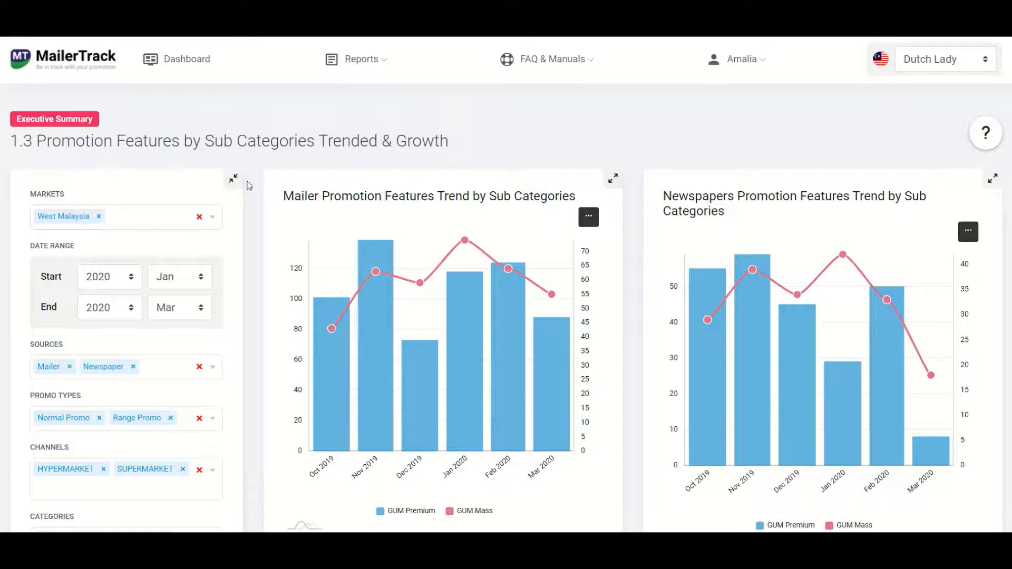
pyautogui.click(235, 180)
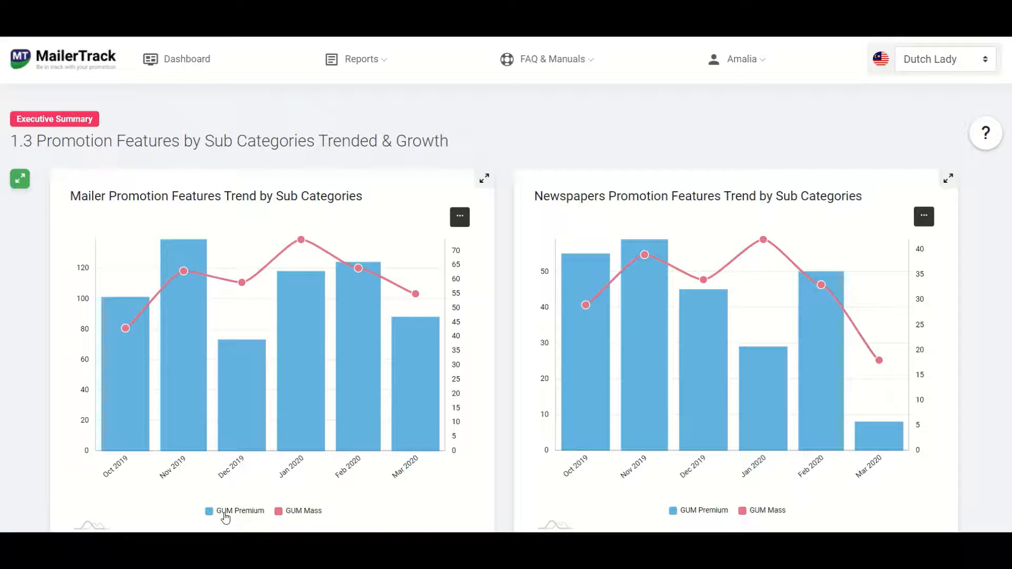
# Review the mailer and newspaper promotion trend charts, their monthly tables and the year-on-year sub category split charts
pyautogui.moveTo(207, 280)
pyautogui.scroll(-6, 478, 376)
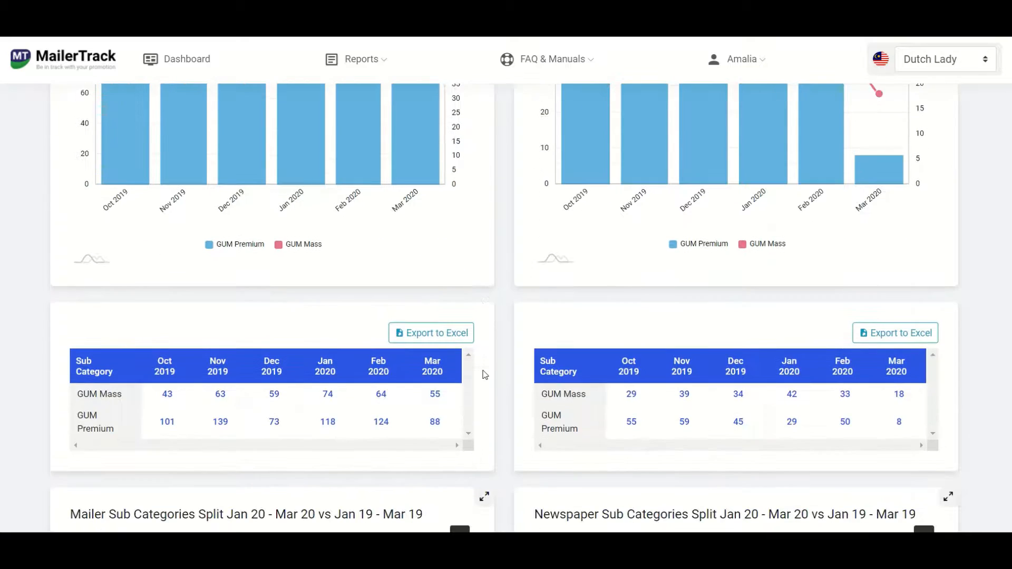
pyautogui.scroll(1, 483, 374)
pyautogui.scroll(-1, 521, 376)
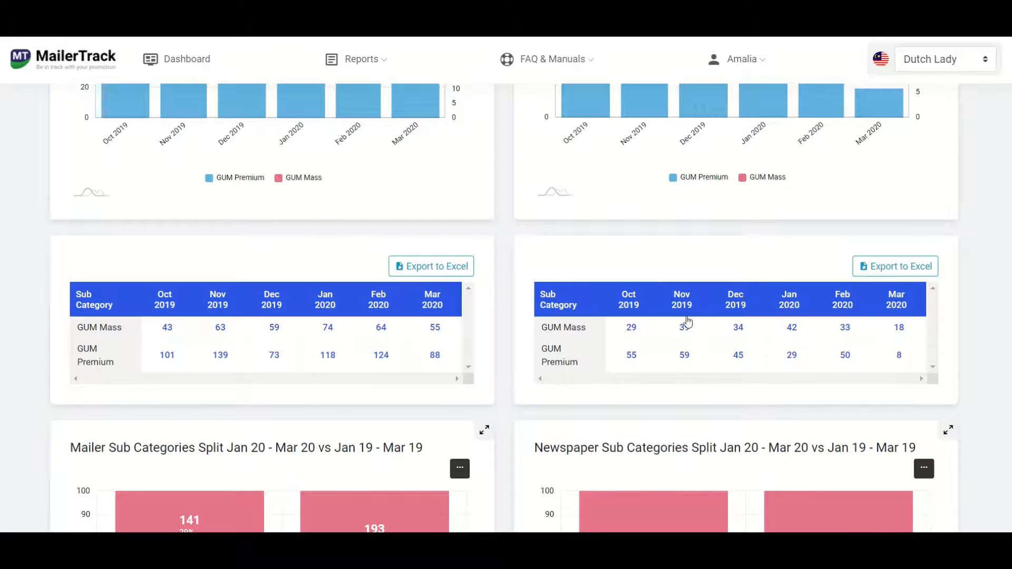
pyautogui.scroll(-7, 499, 326)
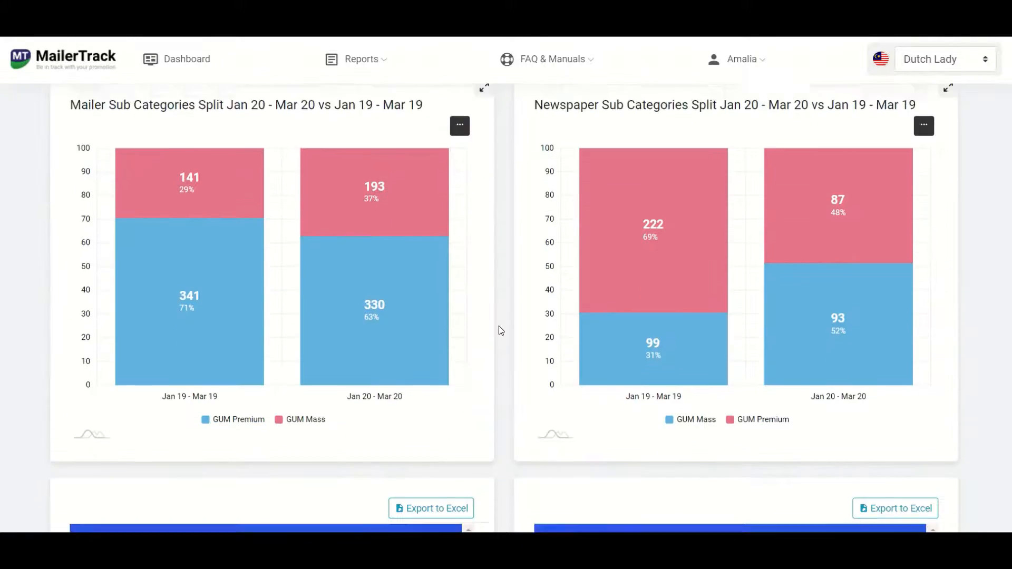
pyautogui.scroll(1, 499, 330)
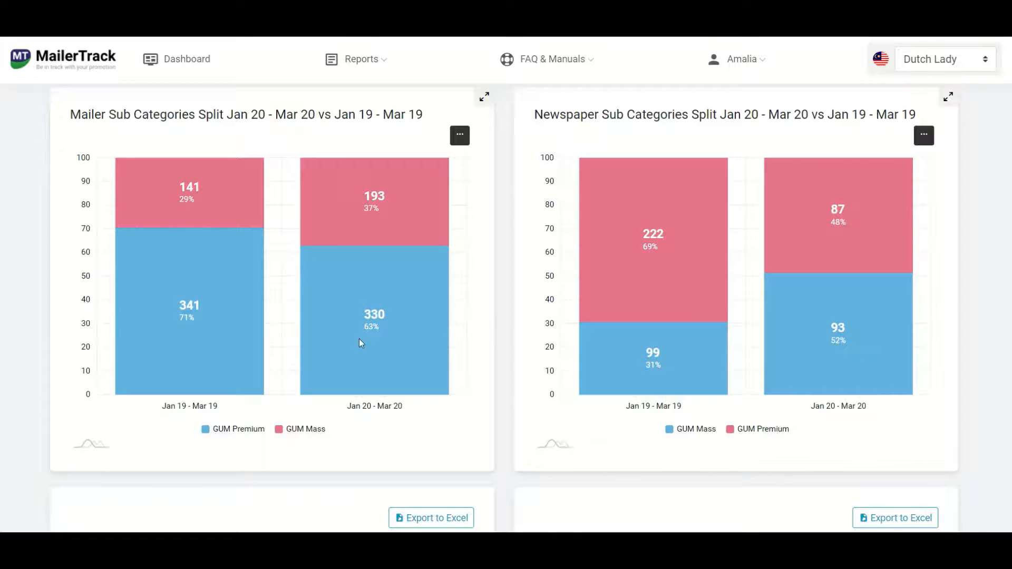
# Examine the year-on-year share and growth tables for mailers and newspapers, and return to the report's trend charts
pyautogui.moveTo(840, 297)
pyautogui.scroll(-3, 507, 262)
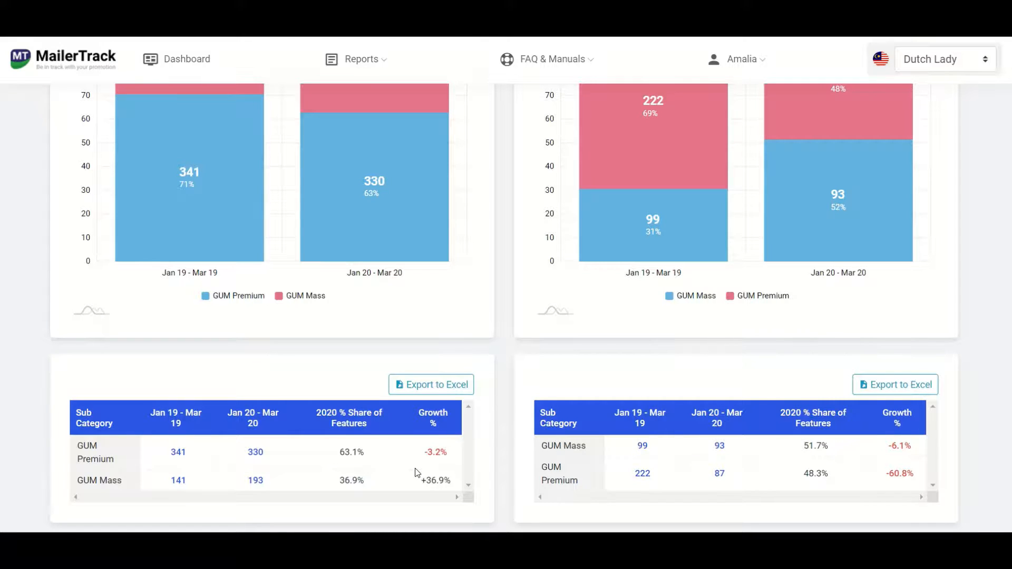
pyautogui.scroll(-5, 419, 473)
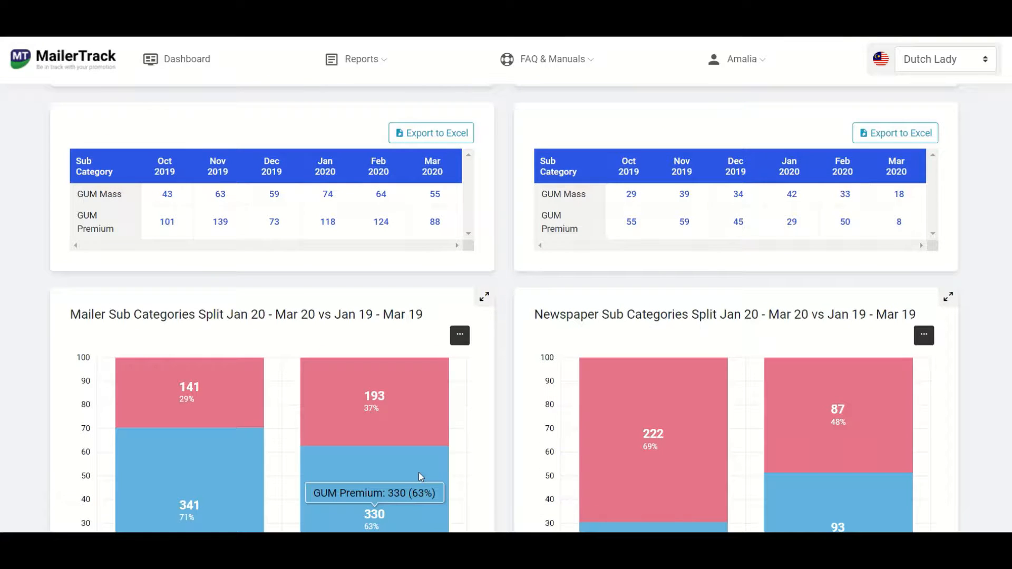
pyautogui.scroll(8, 418, 473)
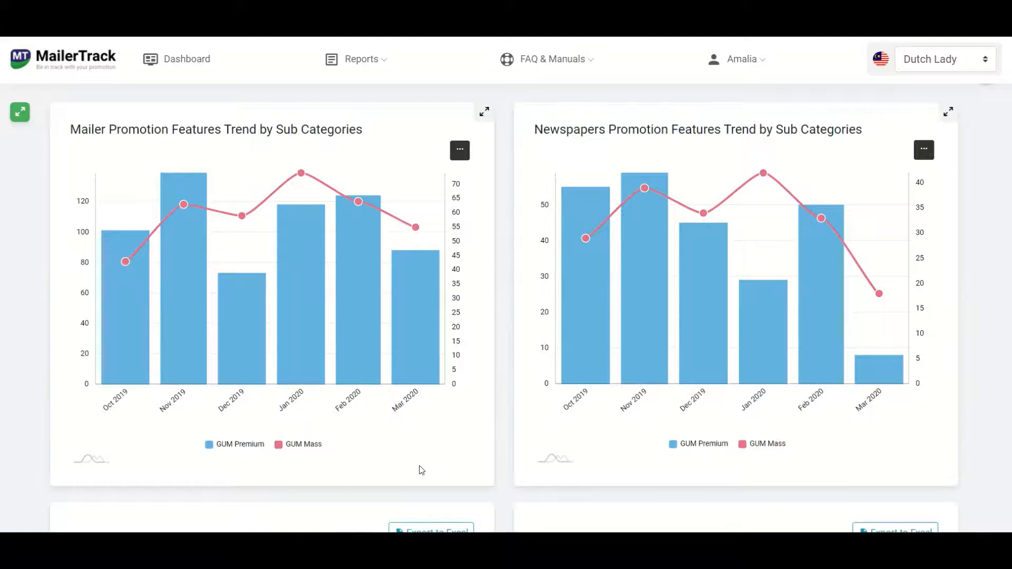
pyautogui.scroll(1, 422, 471)
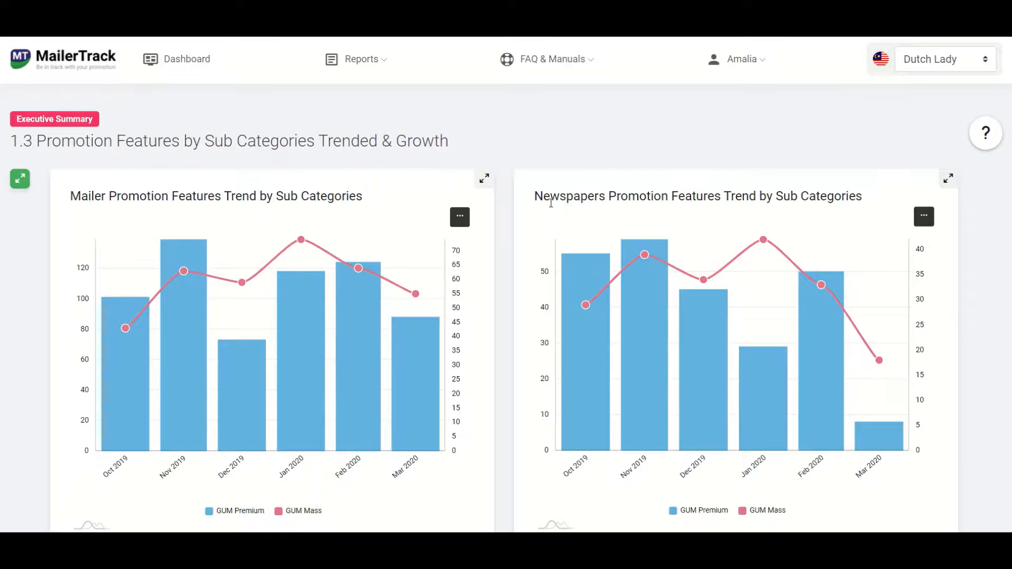
# Open the promotion details behind the January 2020 GUM Premium count in the mailer monthly table
pyautogui.scroll(-3, 551, 203)
pyautogui.scroll(-2, 551, 203)
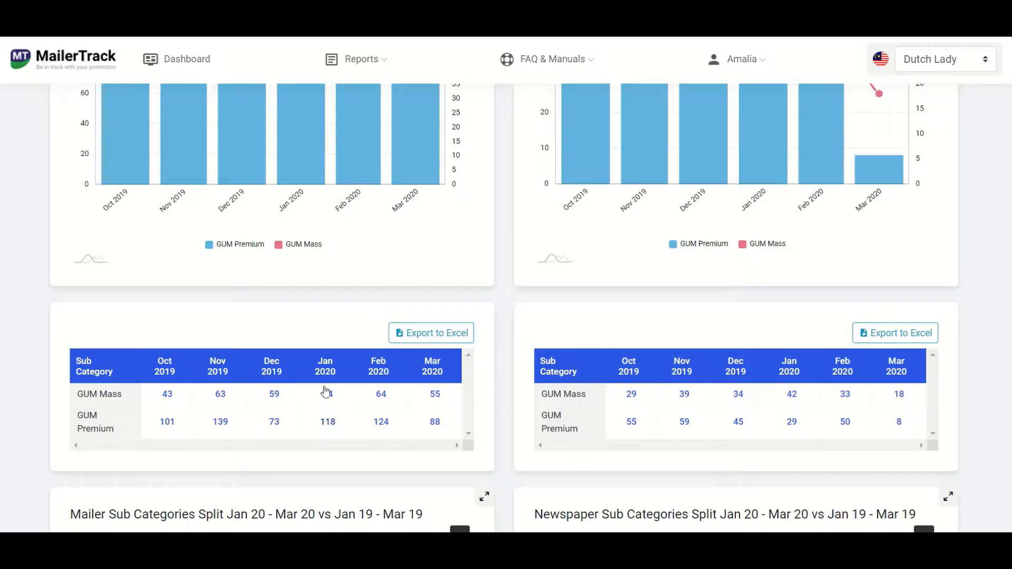
pyautogui.click(331, 424)
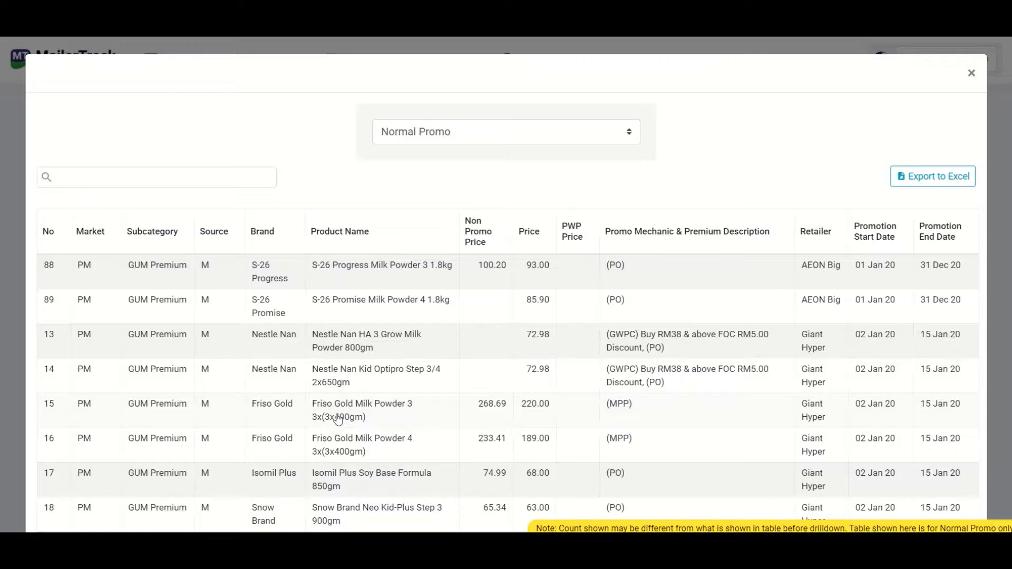
# Switch the promotion details from Normal Promo to Range Discount, view the listing and close the details
pyautogui.click(537, 132)
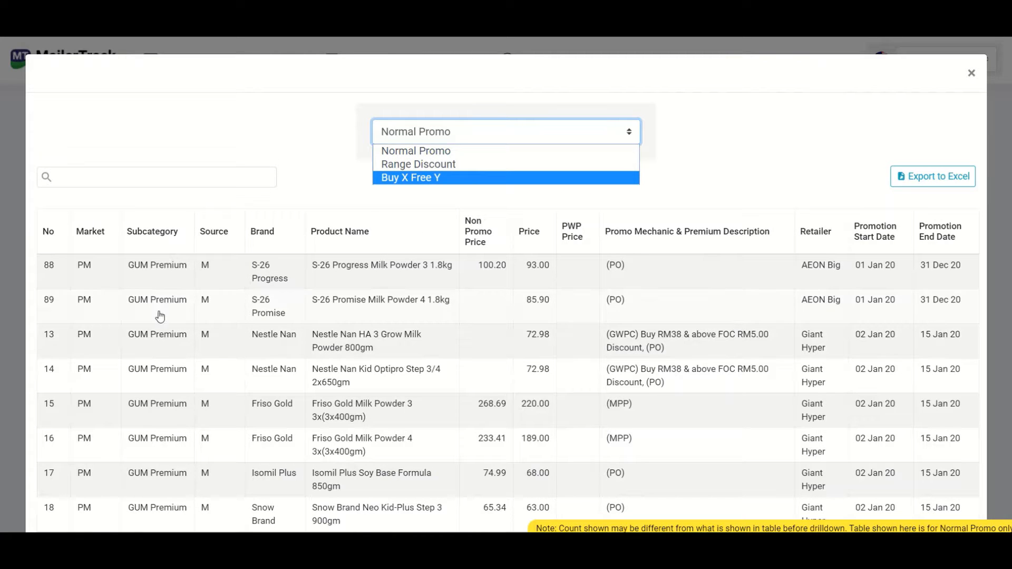
pyautogui.click(449, 165)
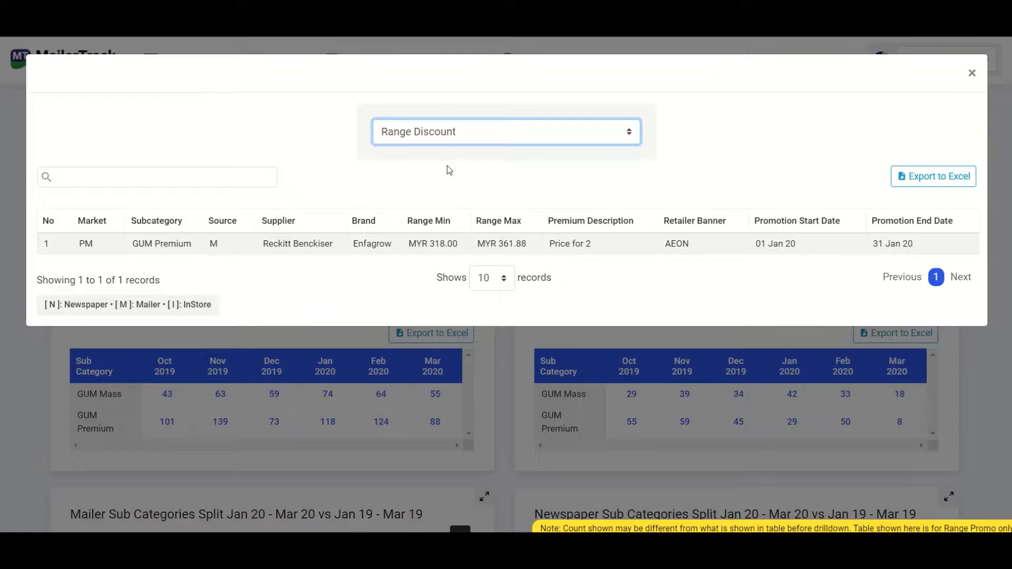
pyautogui.click(827, 367)
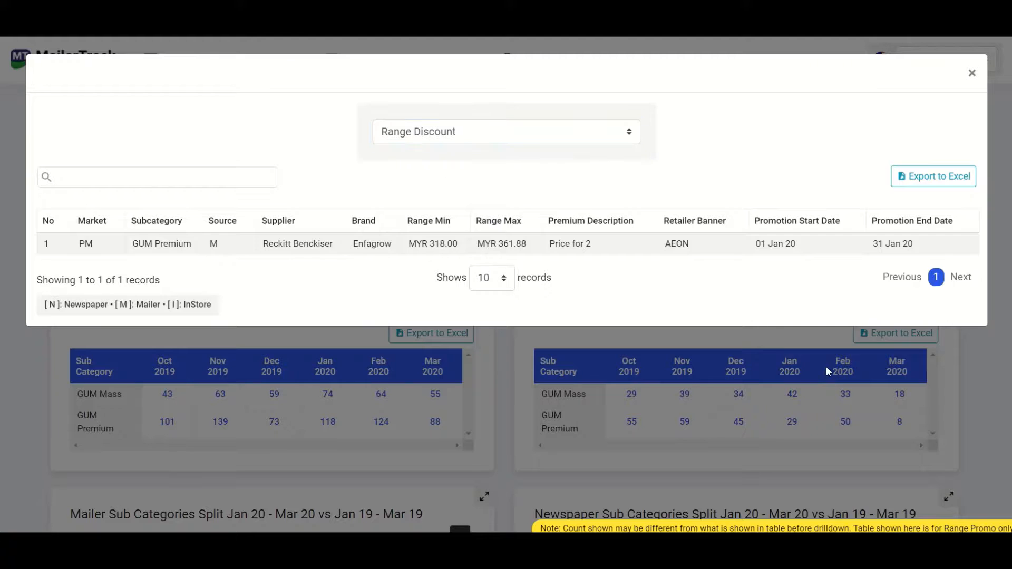
pyautogui.click(827, 367)
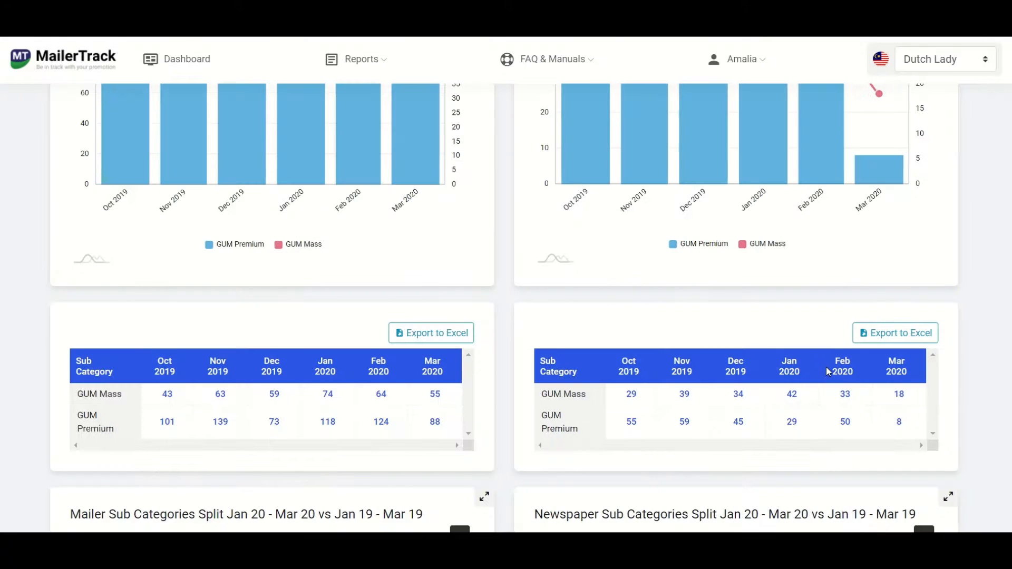
# Compare the GUM Premium and GUM Mass segments in the mailer and newspaper split charts for January to March 2019 and 2020
pyautogui.scroll(-6, 726, 363)
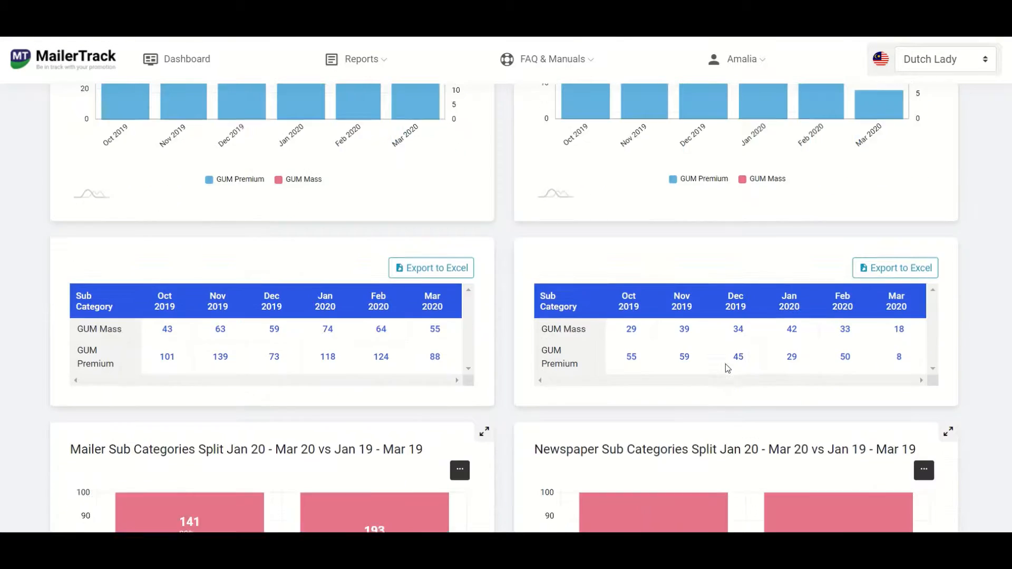
pyautogui.scroll(-1, 725, 364)
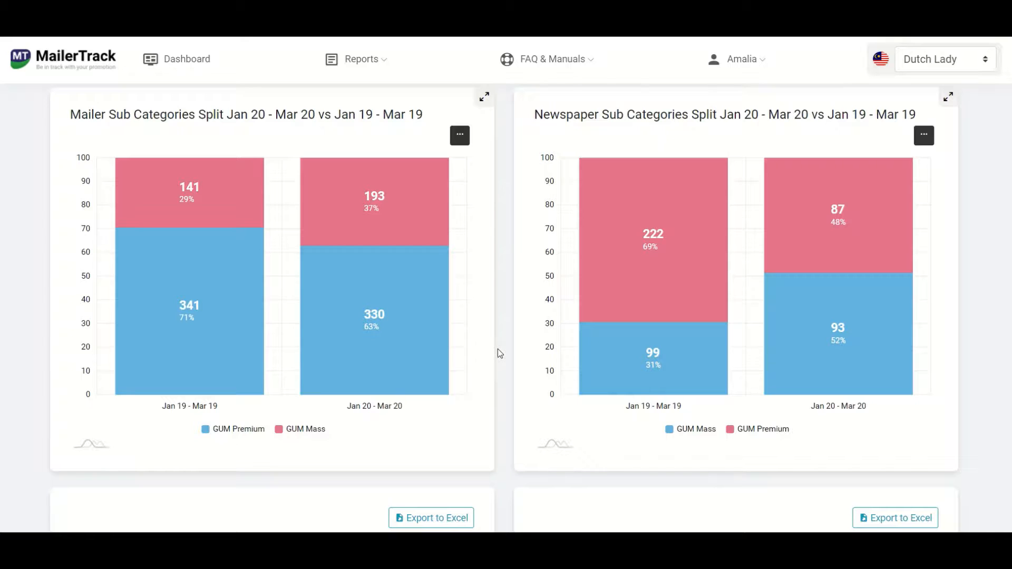
pyautogui.moveTo(177, 246)
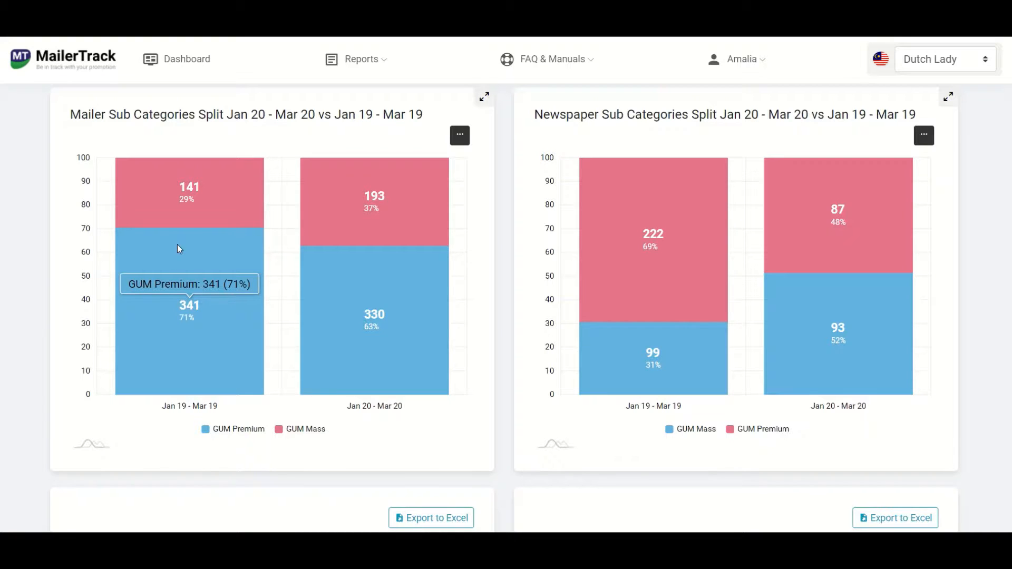
pyautogui.moveTo(208, 191)
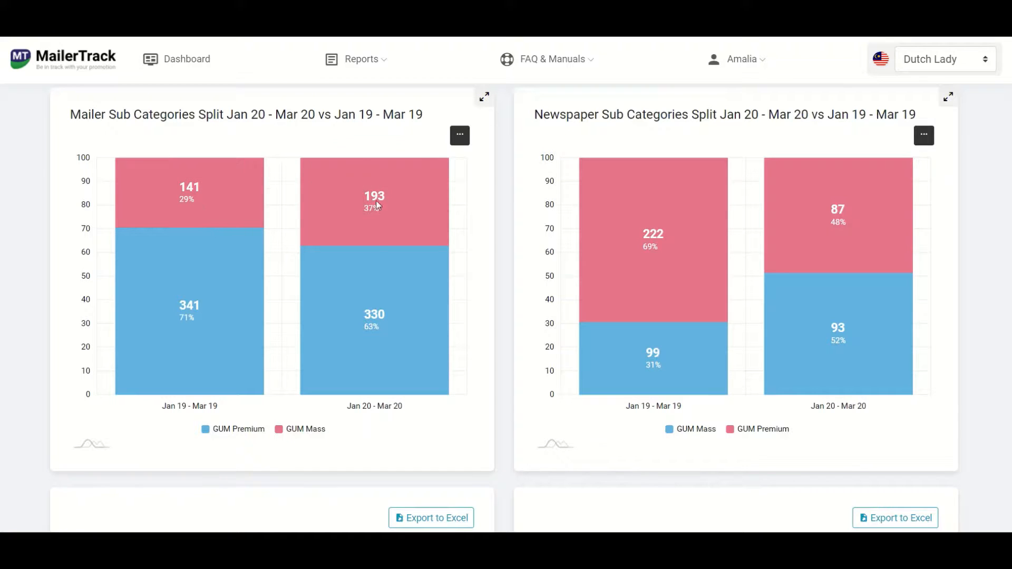
pyautogui.moveTo(388, 296)
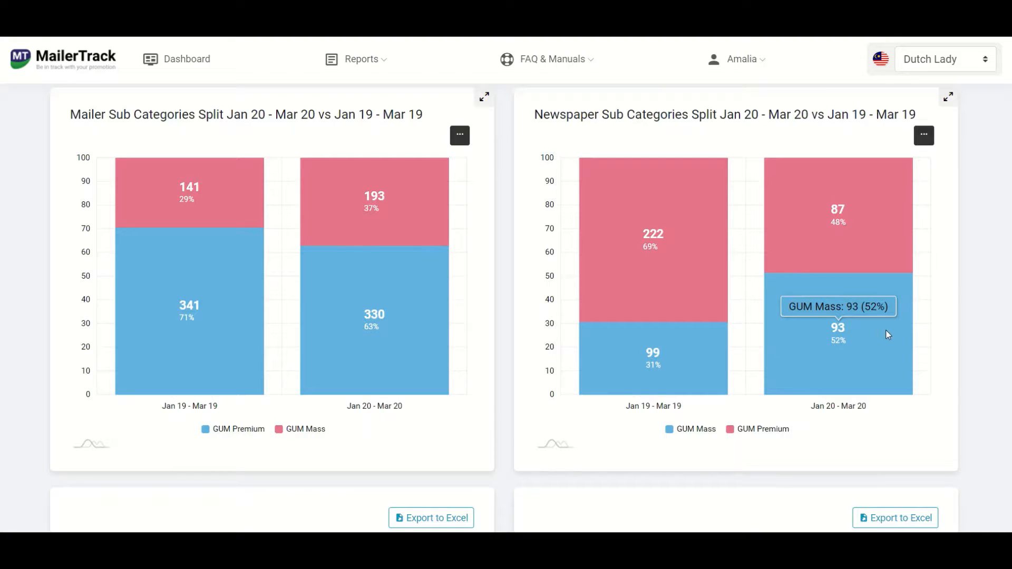
pyautogui.moveTo(678, 242)
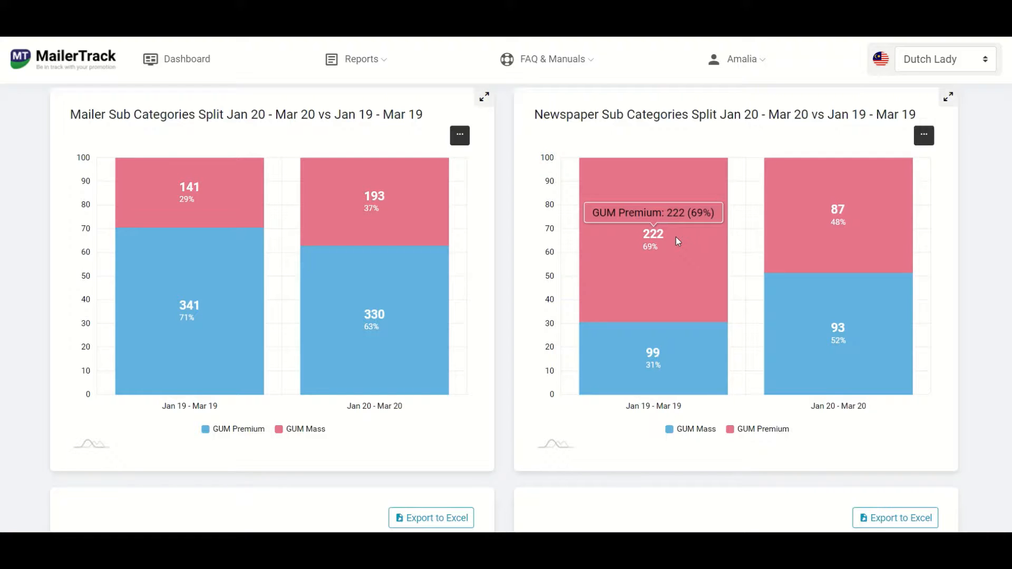
pyautogui.moveTo(880, 222)
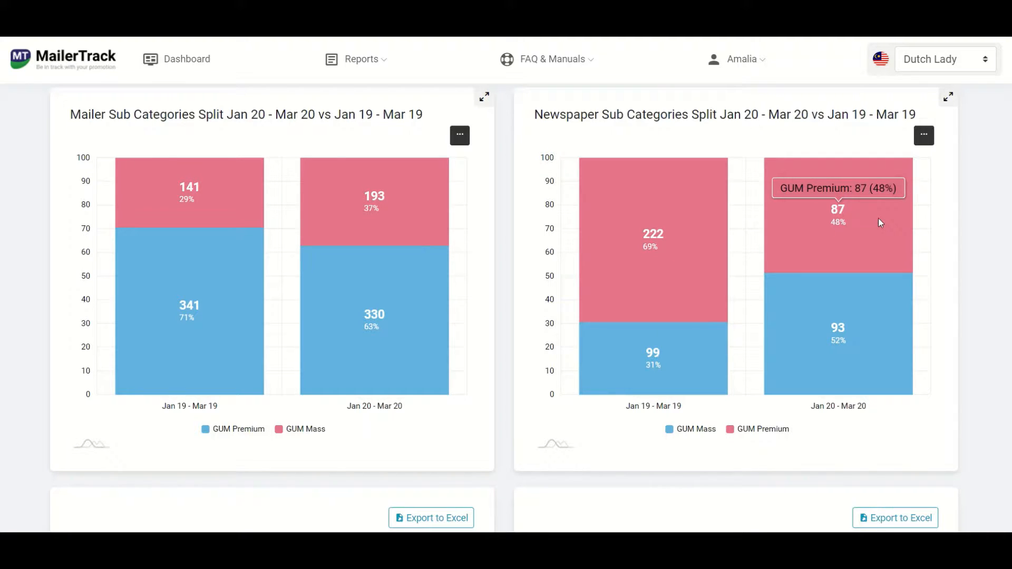
pyautogui.moveTo(675, 375)
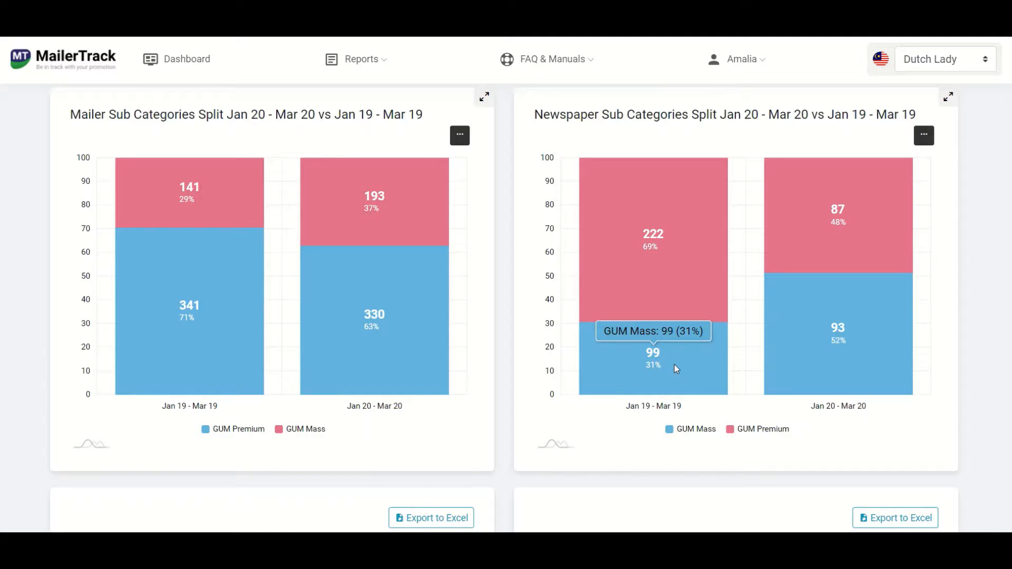
pyautogui.moveTo(832, 340)
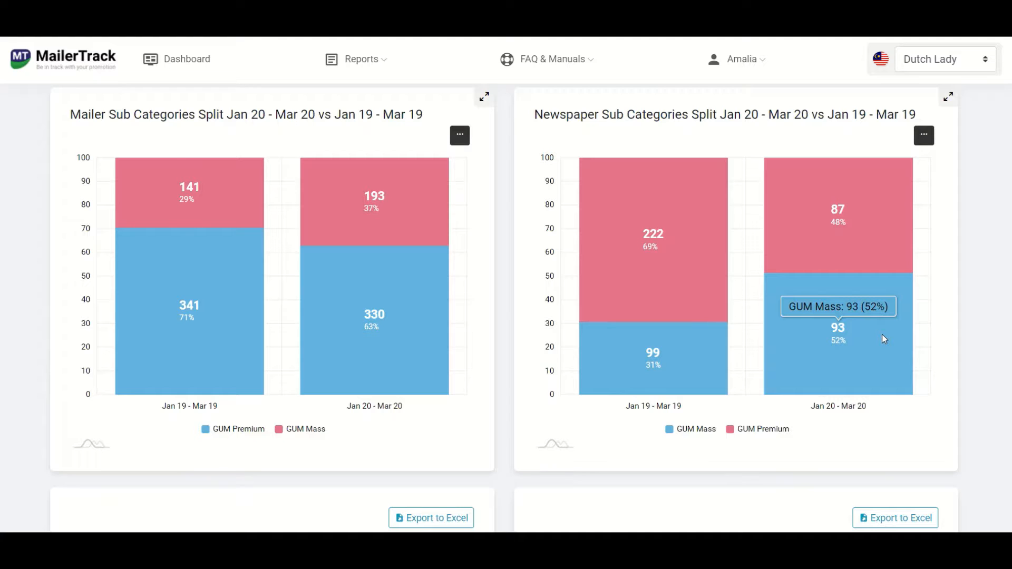
pyautogui.moveTo(236, 217)
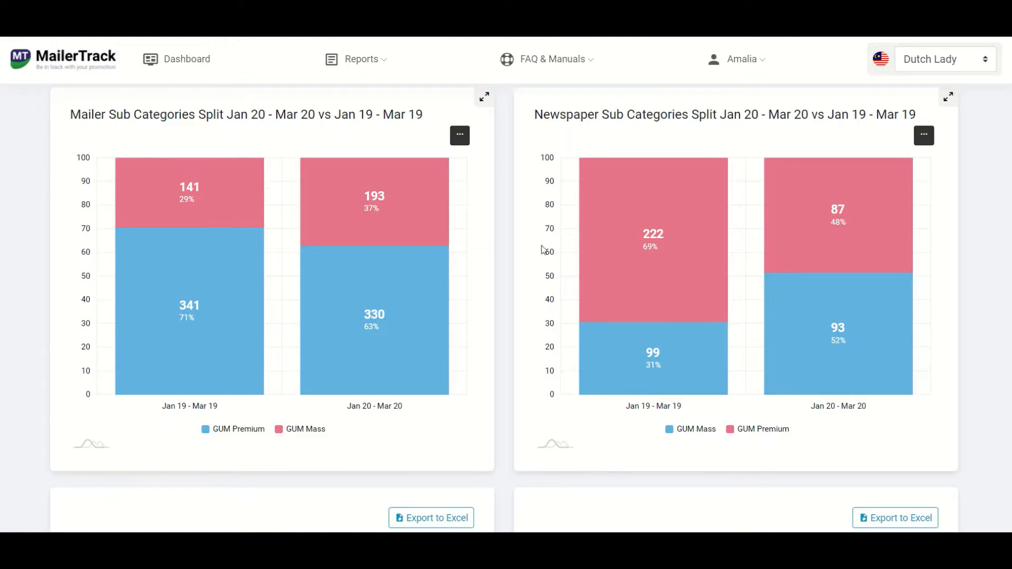
# Check the 2020 share of features and growth percentages below the split charts, and go back to the start of the report
pyautogui.scroll(-3, 480, 273)
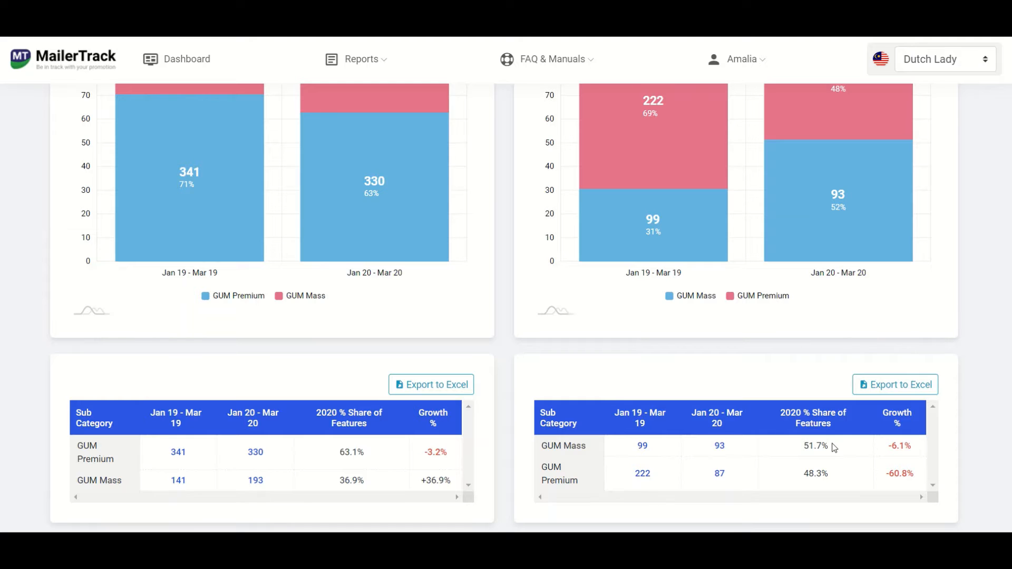
pyautogui.scroll(10, 577, 409)
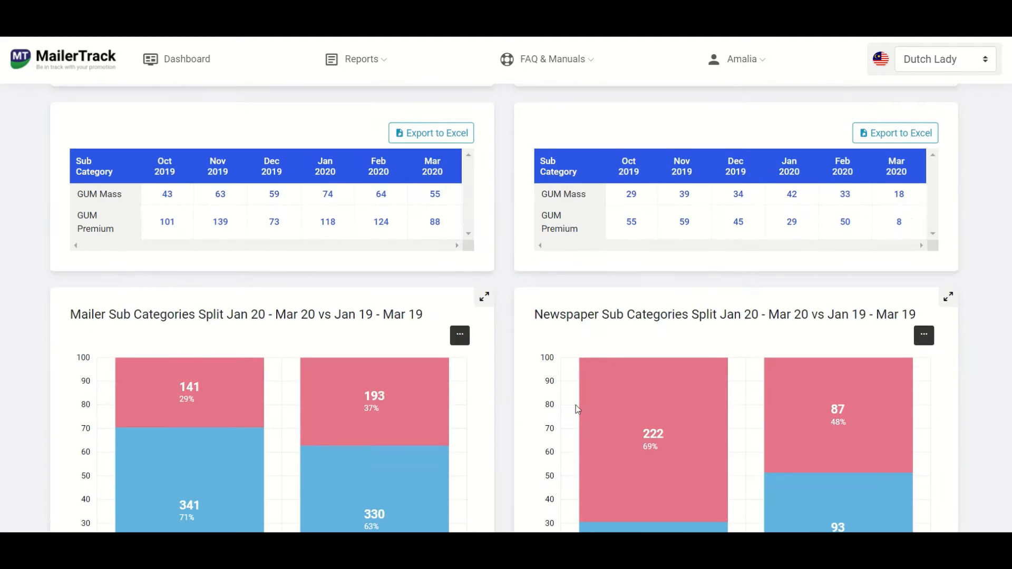
pyautogui.scroll(2, 577, 407)
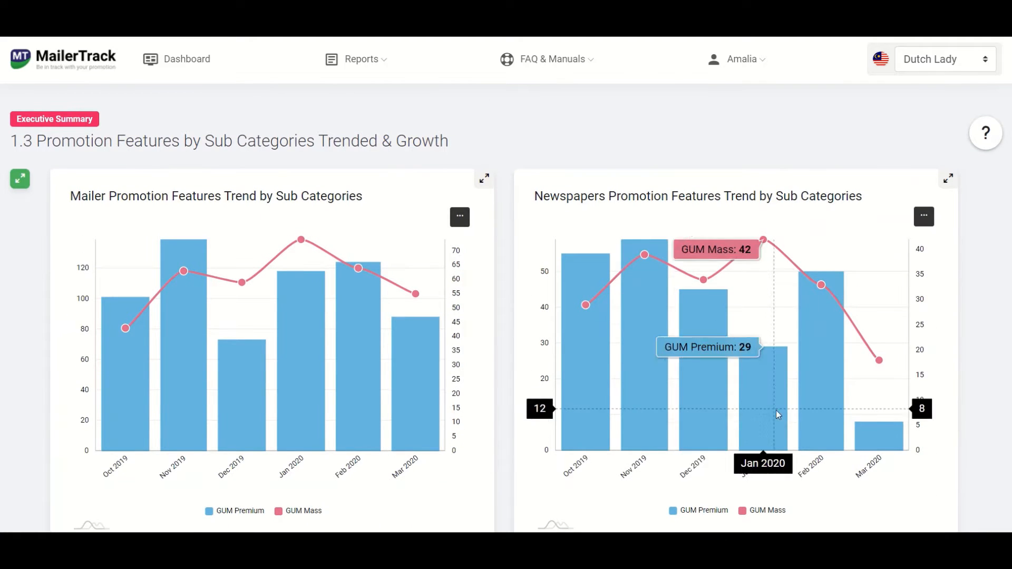